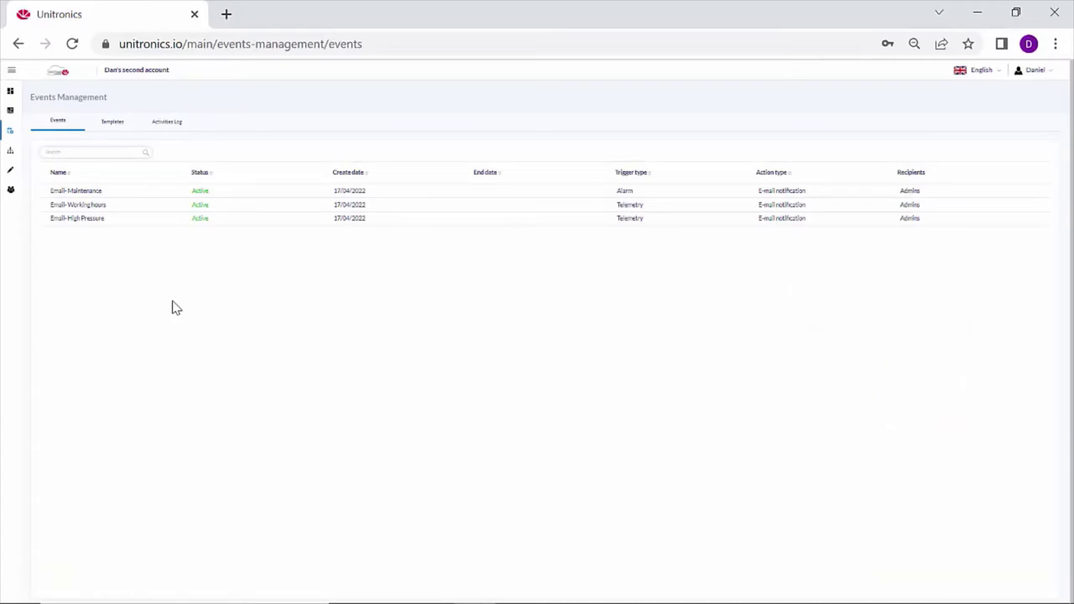
Open Events Management from the expanded sidebar and show its Templates list.
click(12, 70)
click(45, 131)
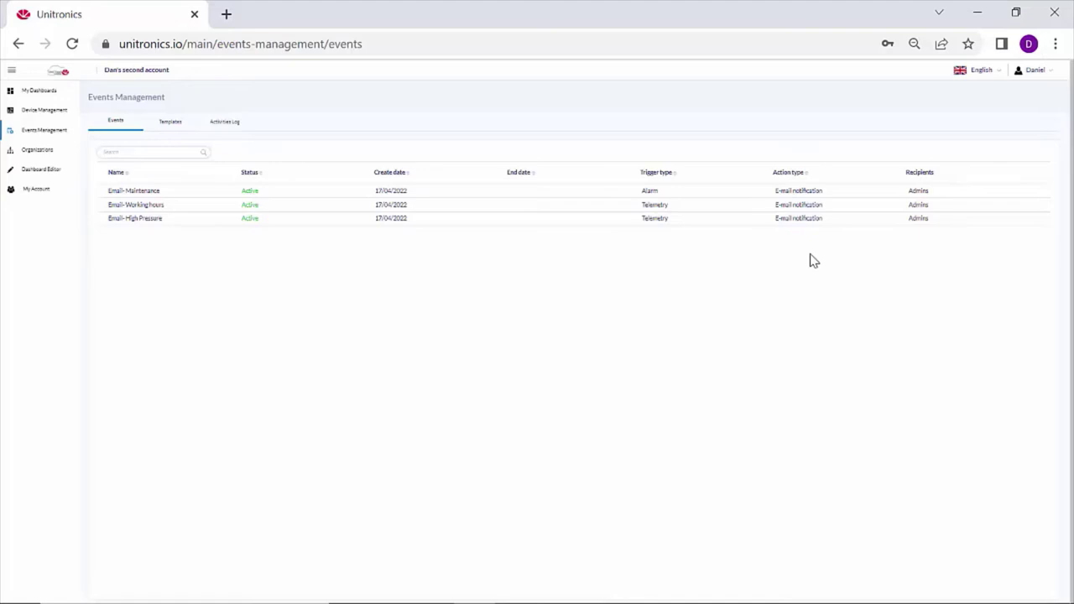
click(172, 123)
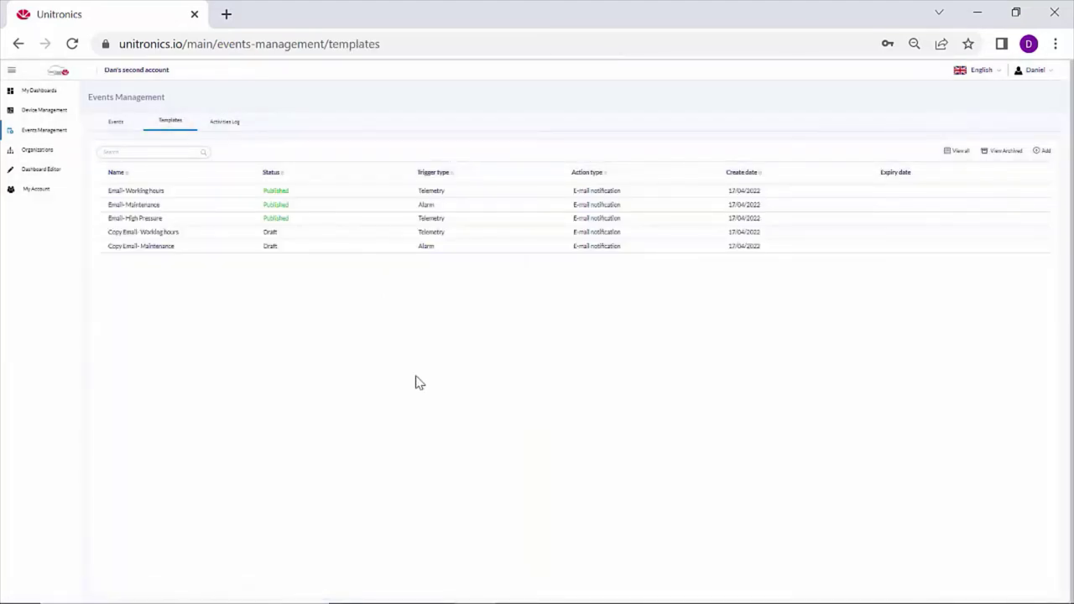
Add template 'Email - Pump Fault' with Alarm trigger, 30-minute latch period and Email Notification.
click(1040, 151)
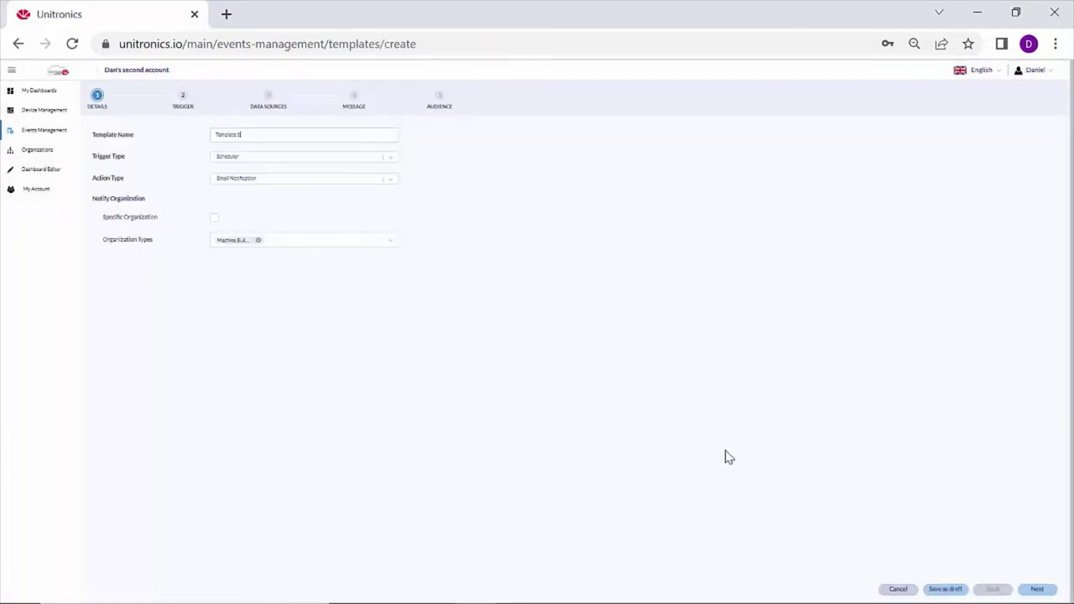
key(ctrl+a)
text(En)
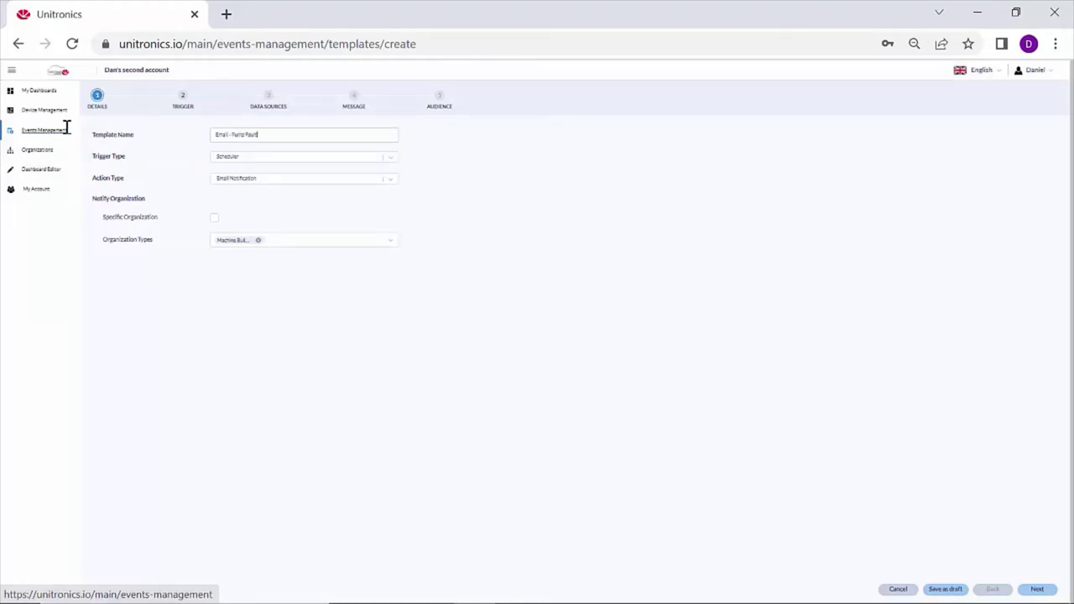
click(393, 161)
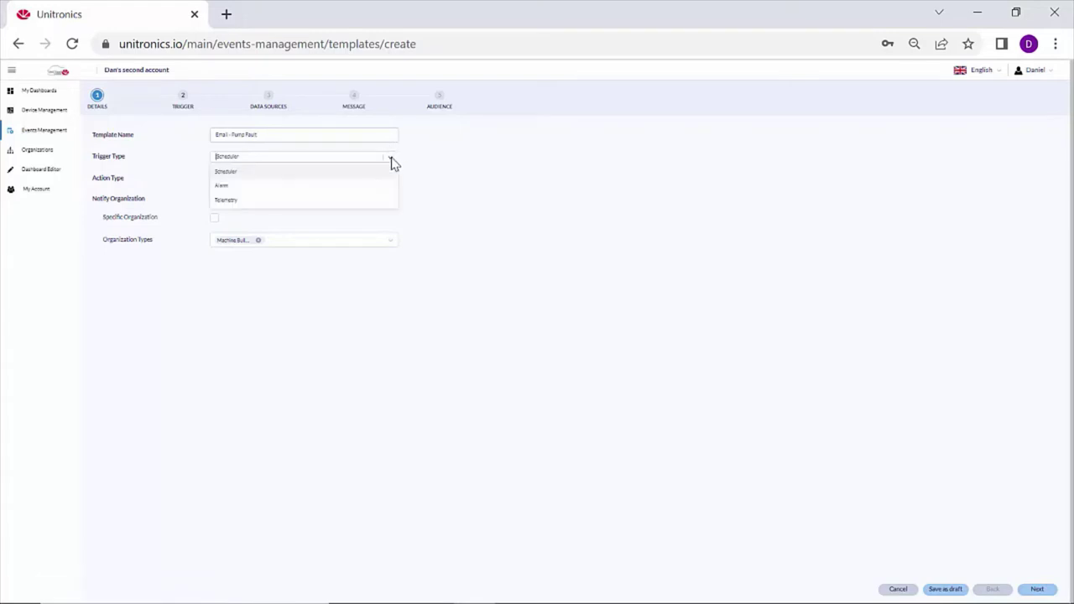
click(356, 193)
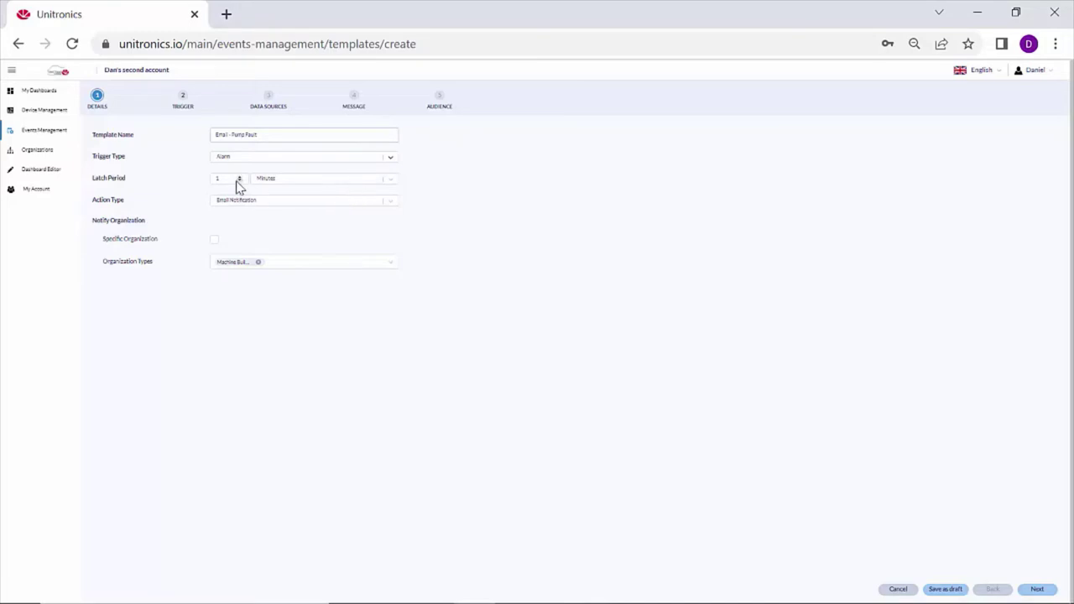
drag(234, 181, 189, 181)
click(391, 202)
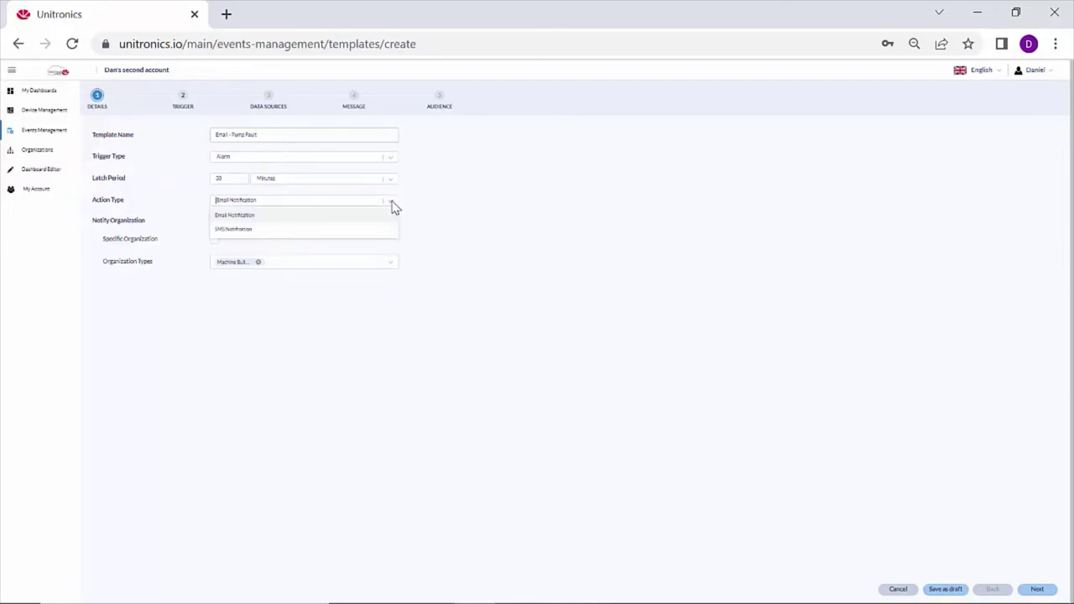
click(340, 221)
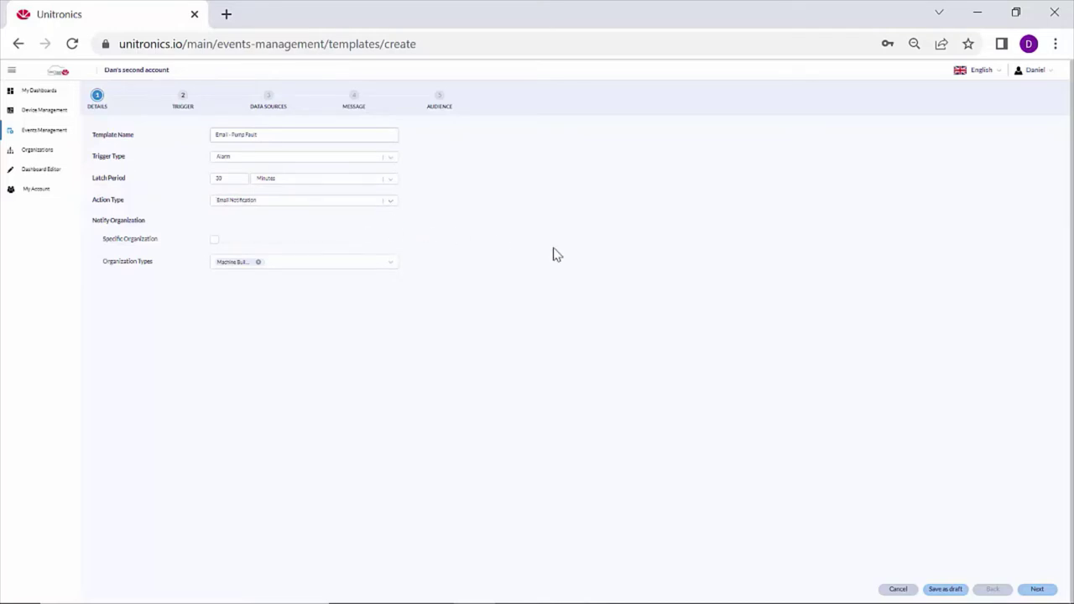
click(215, 240)
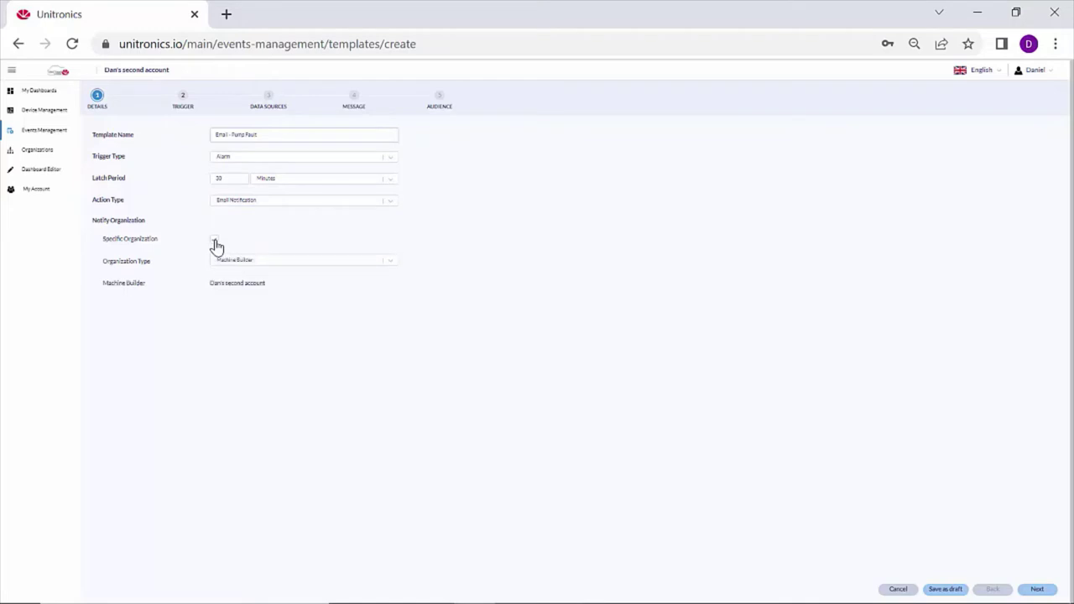
click(215, 243)
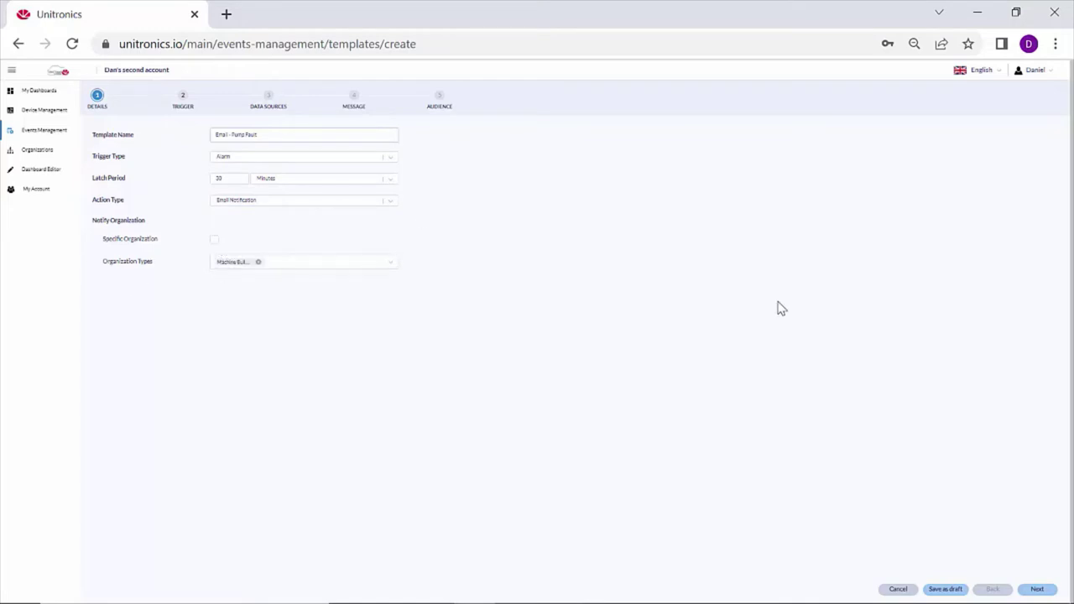
On the Trigger step, choose Webinar assets and add the rule Asset ID == 5554.
click(1037, 589)
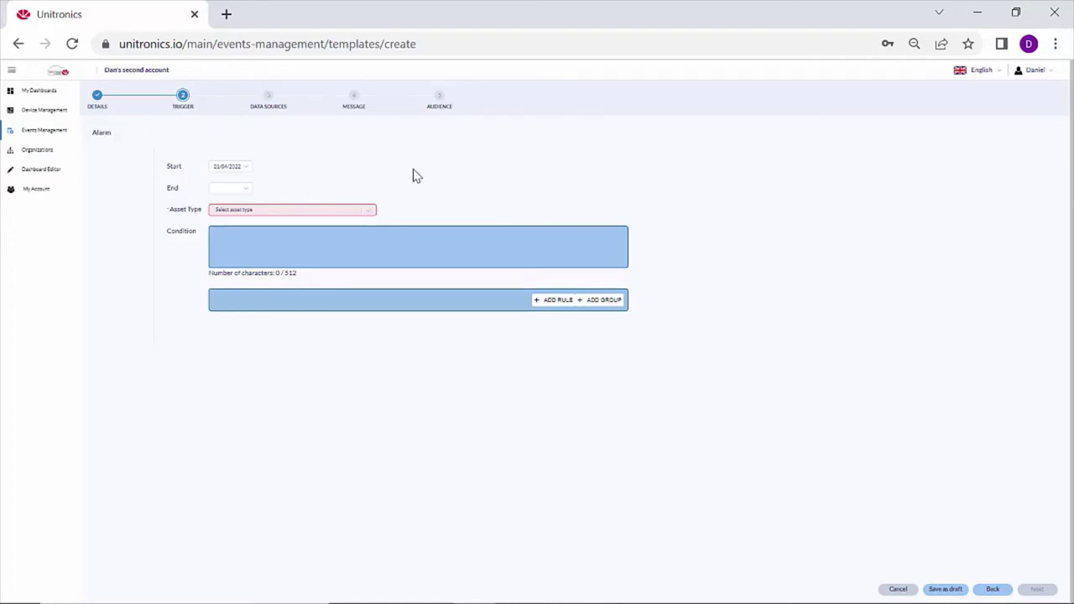
click(372, 215)
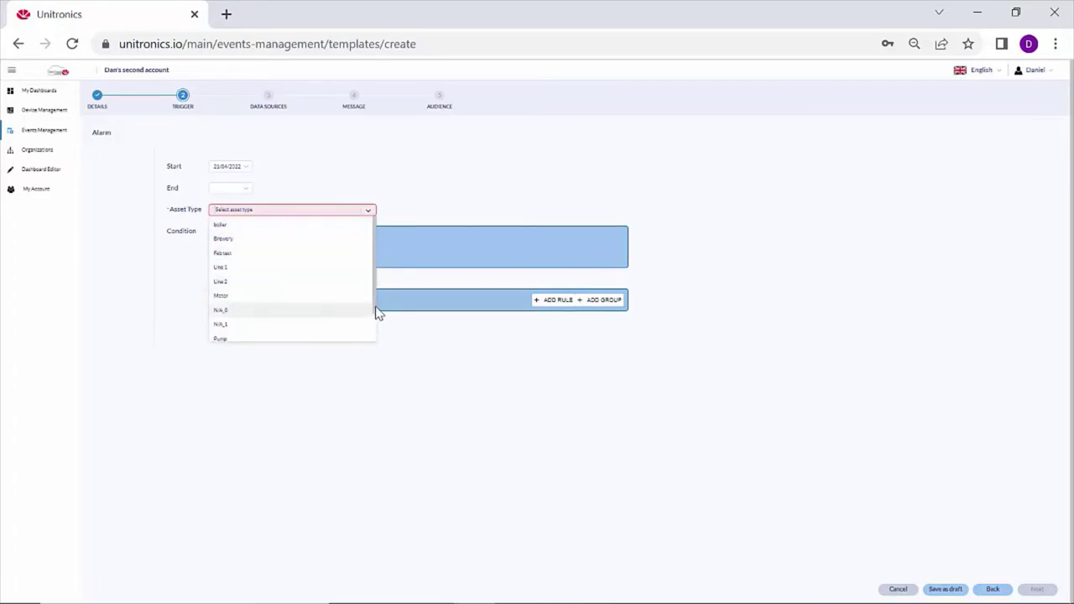
drag(377, 316, 377, 355)
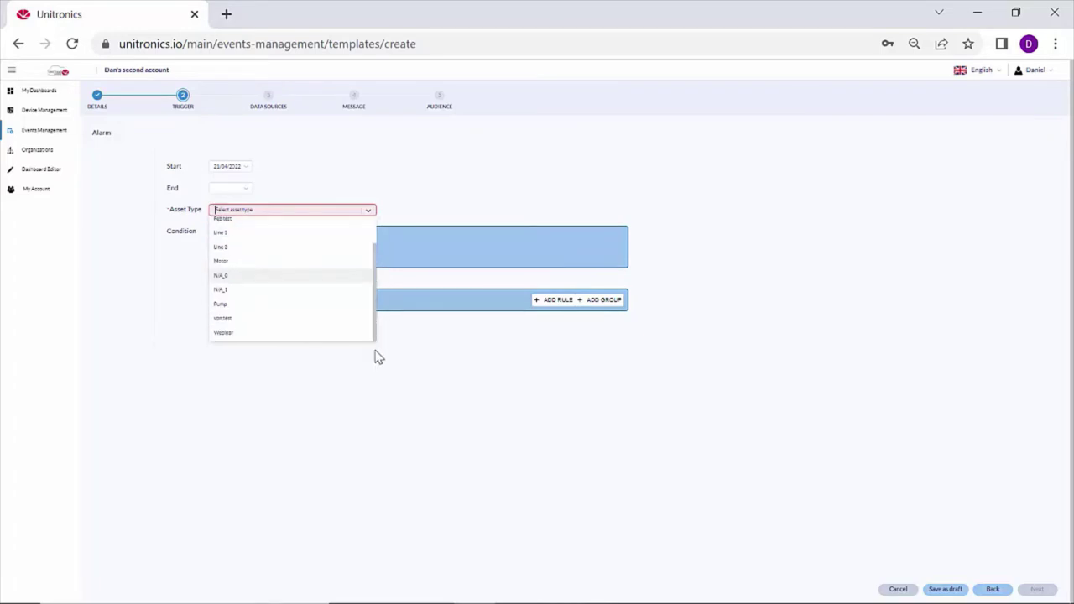
click(249, 334)
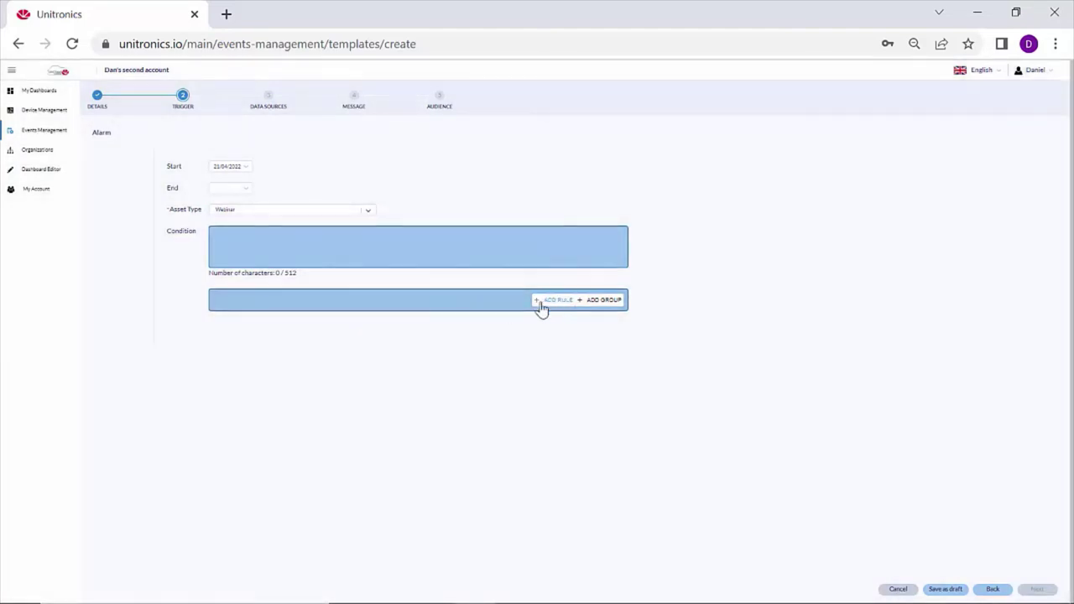
click(541, 303)
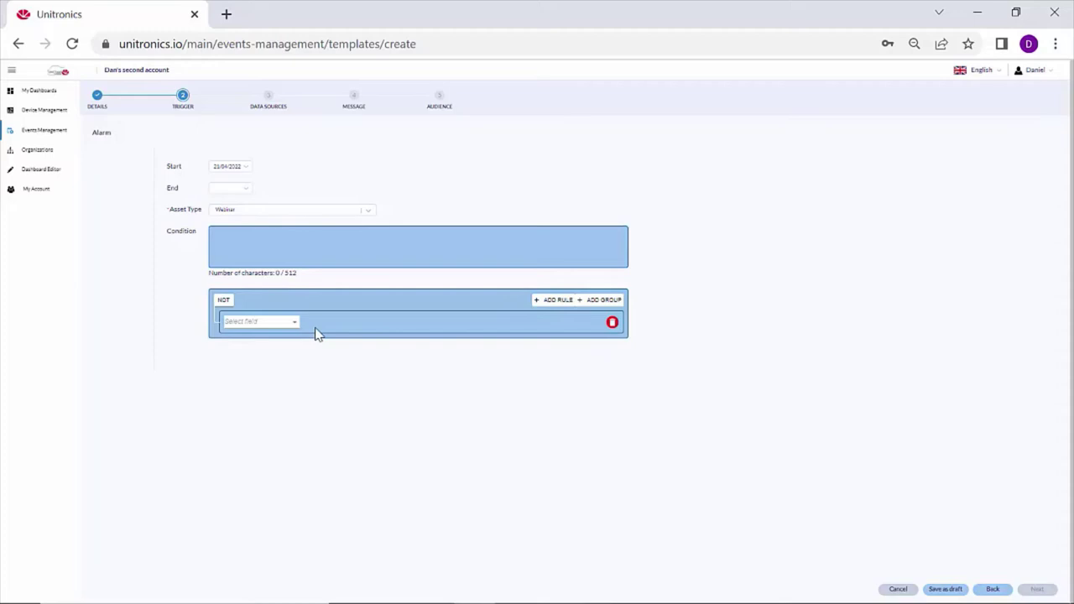
click(294, 325)
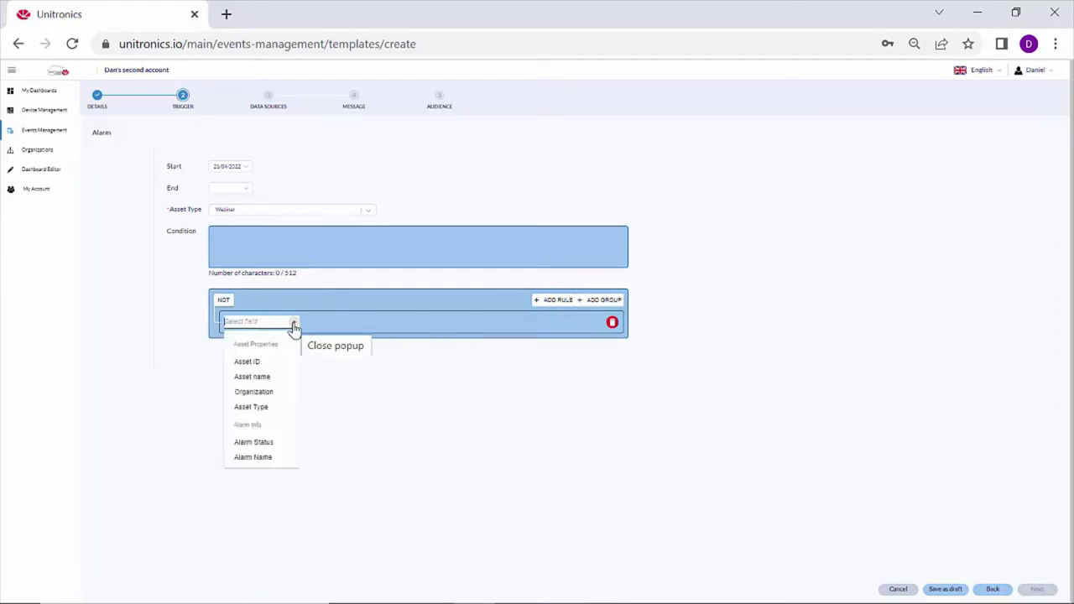
click(248, 363)
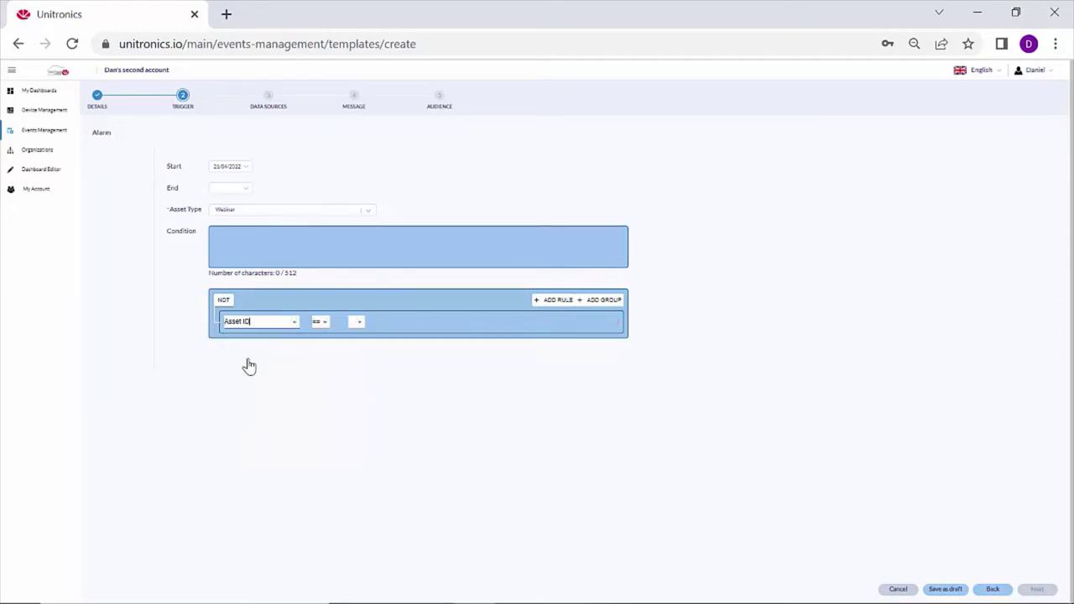
click(363, 326)
click(364, 369)
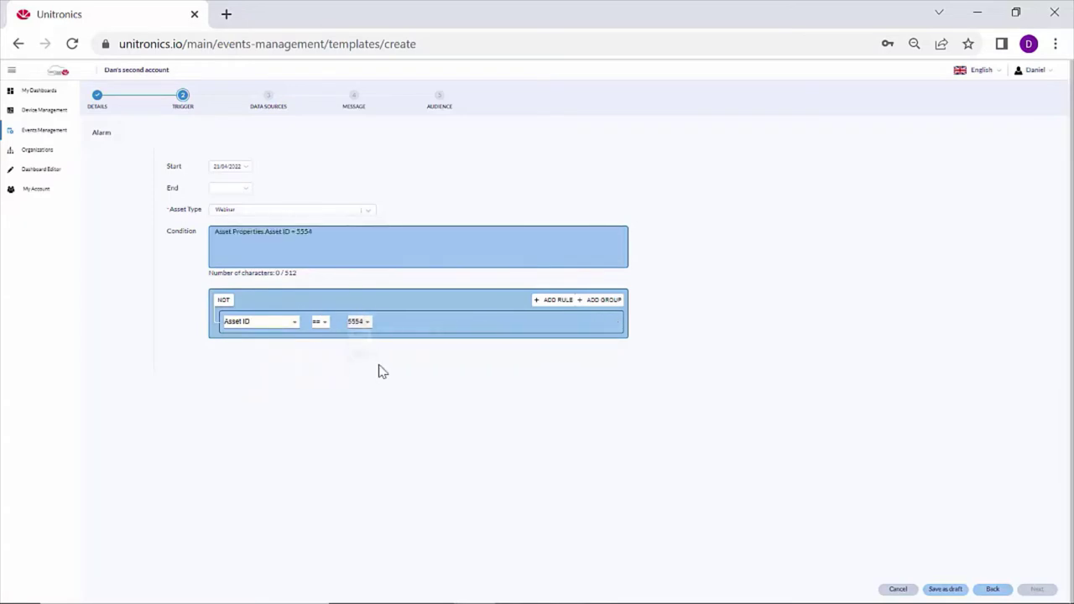
Add AND rules Alarm Name == Pump Fault and Alarm Status == On.
click(545, 304)
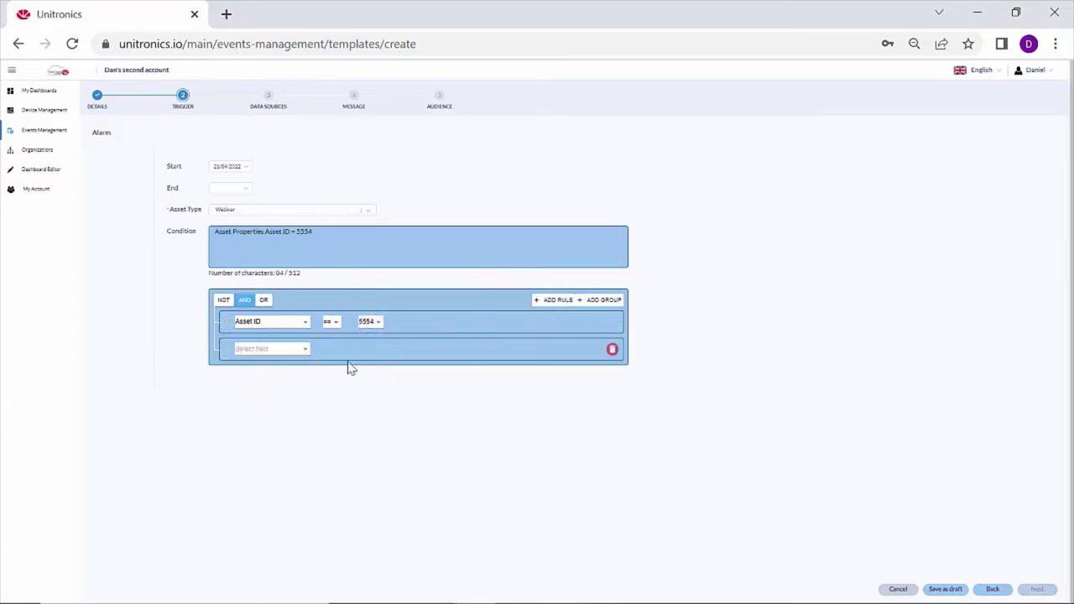
click(299, 350)
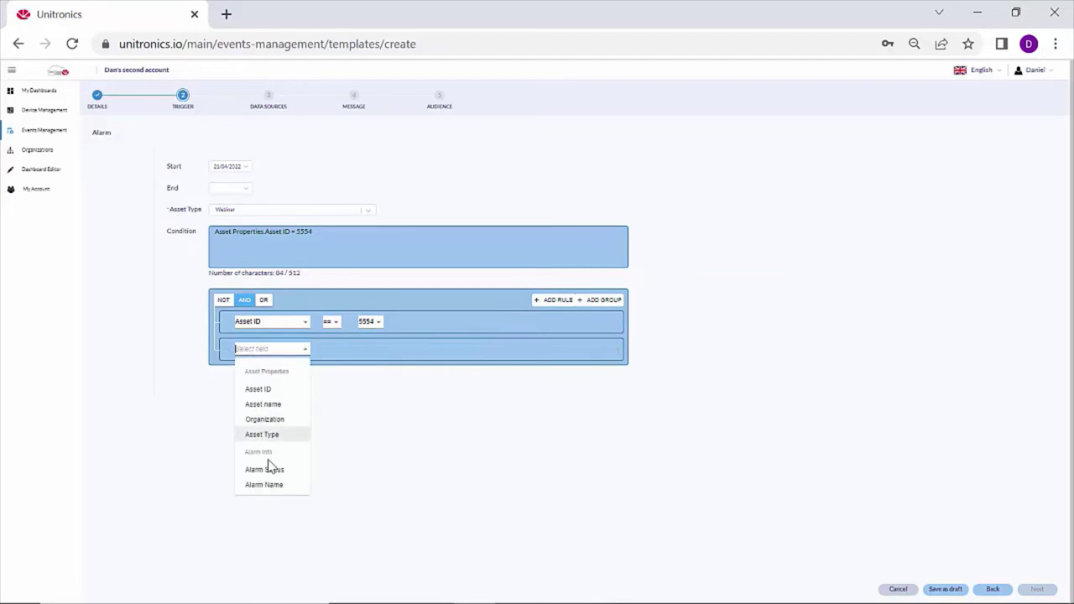
click(267, 485)
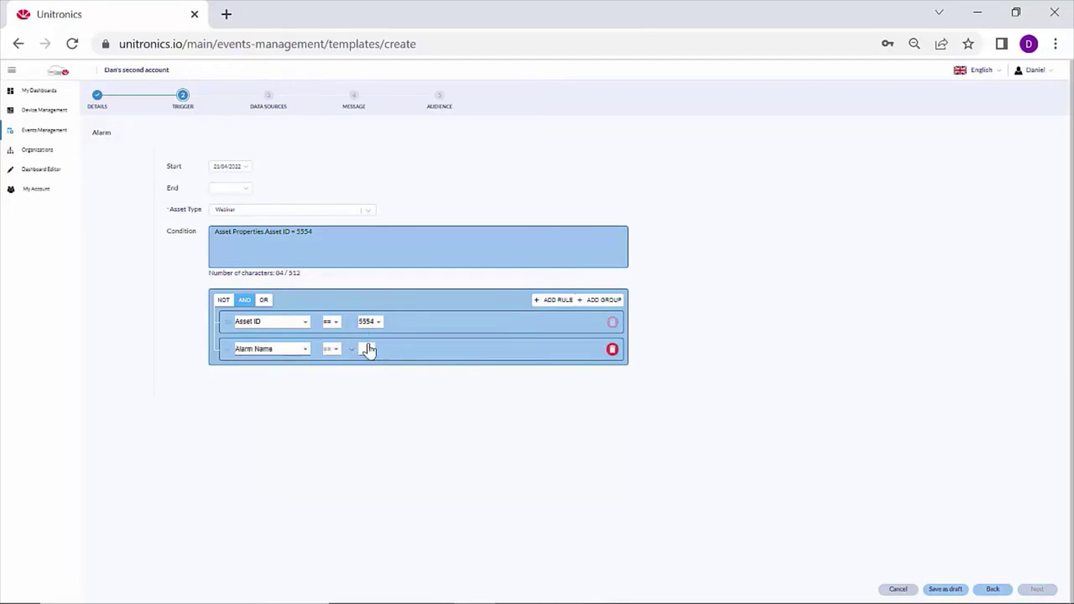
click(368, 349)
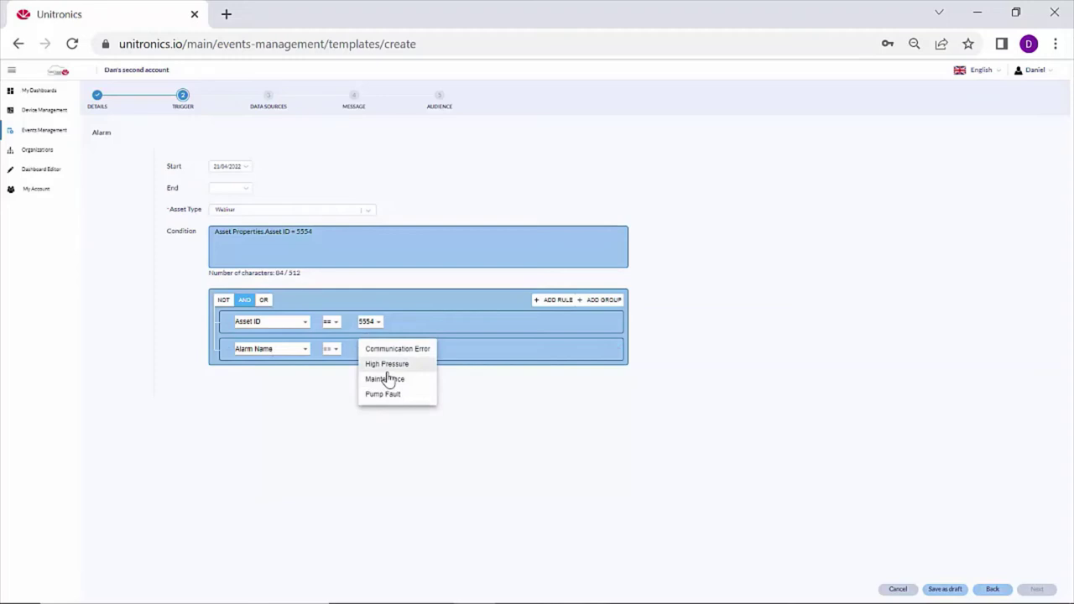
click(384, 394)
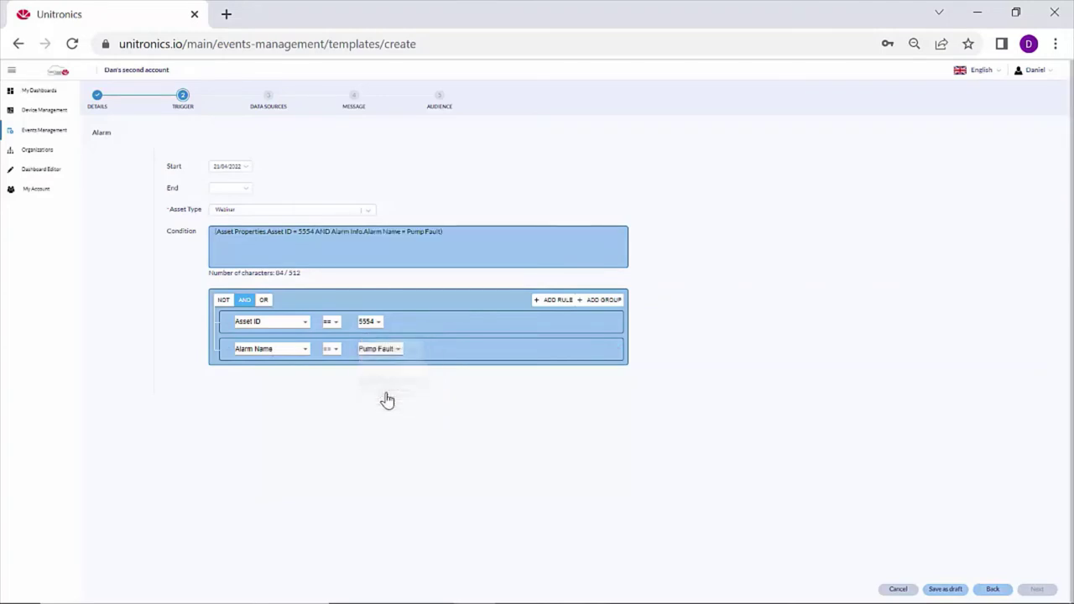
click(555, 302)
click(307, 378)
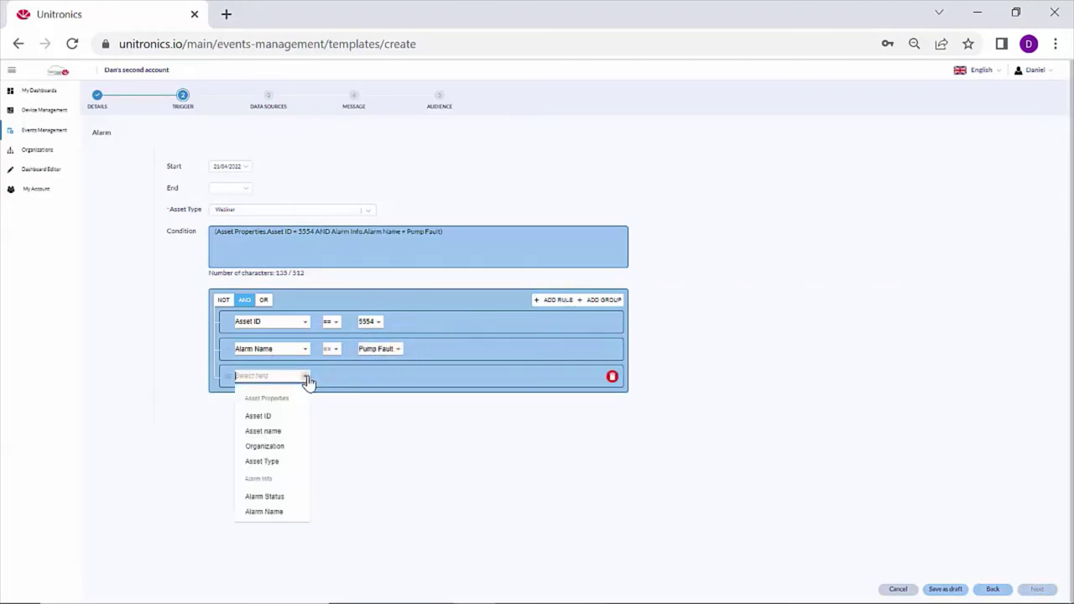
click(273, 498)
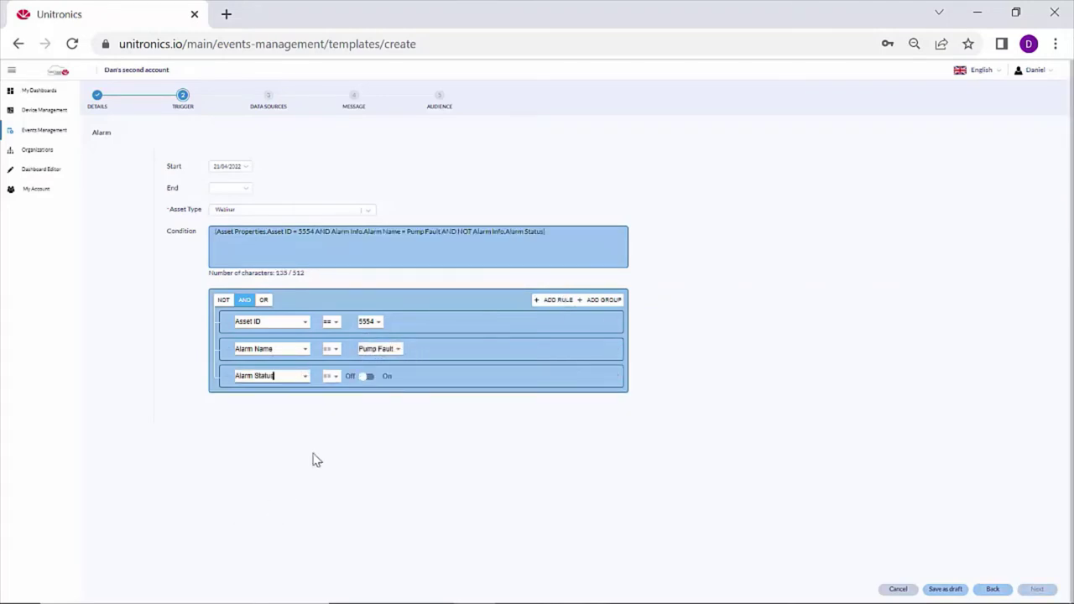
click(373, 378)
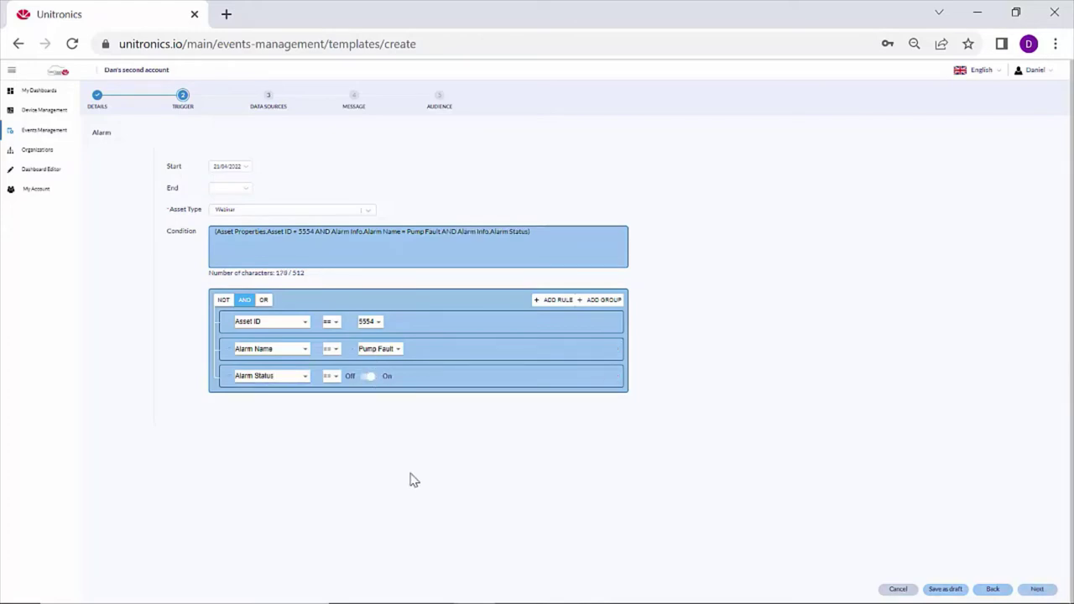
Delete the extra empty fourth rule from the trigger condition.
click(541, 302)
click(307, 411)
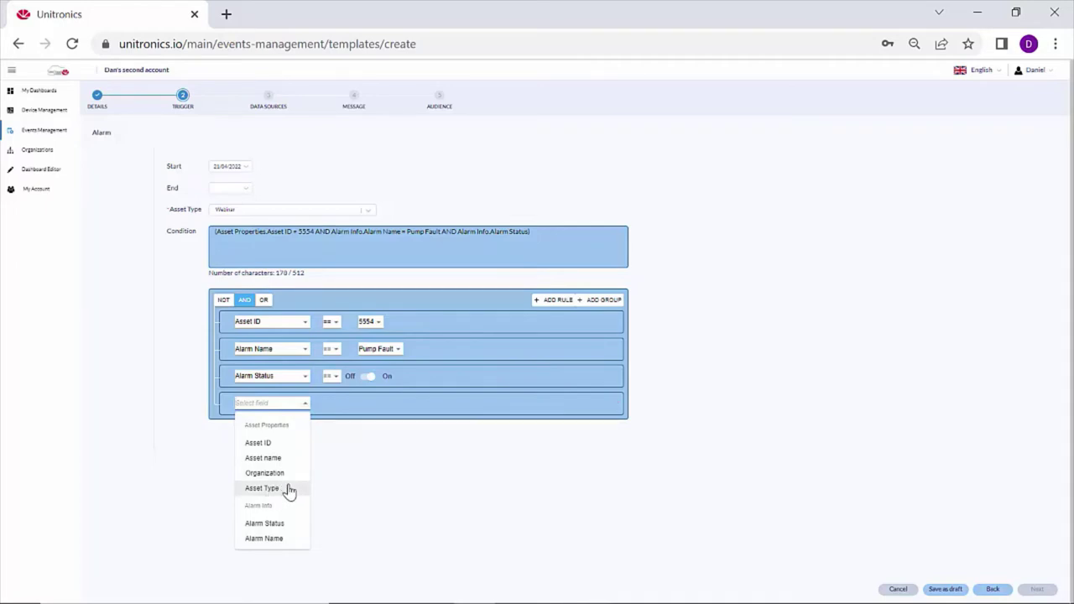
click(400, 485)
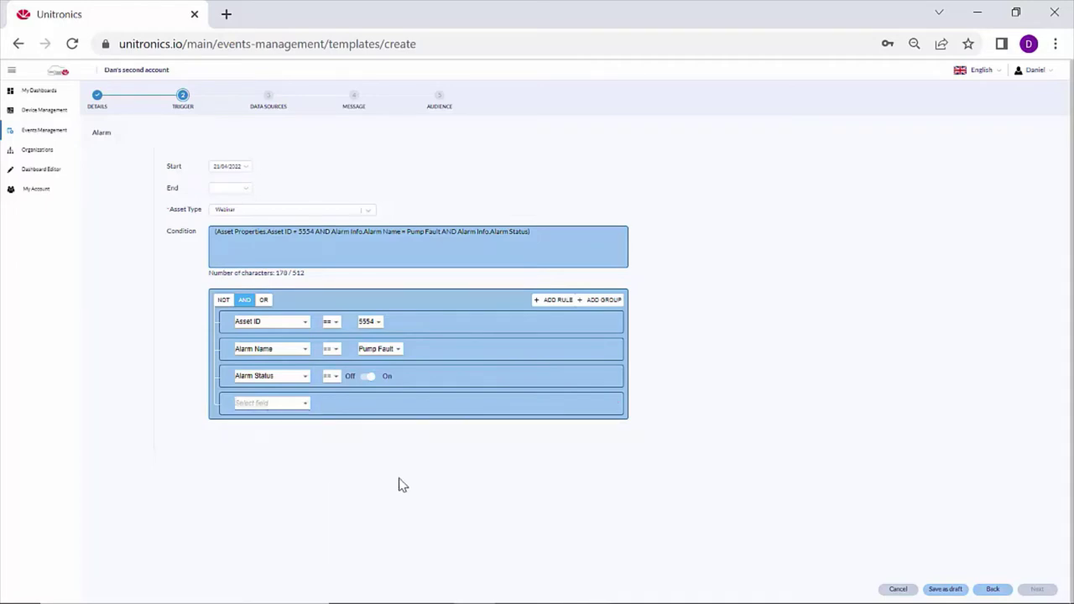
click(611, 404)
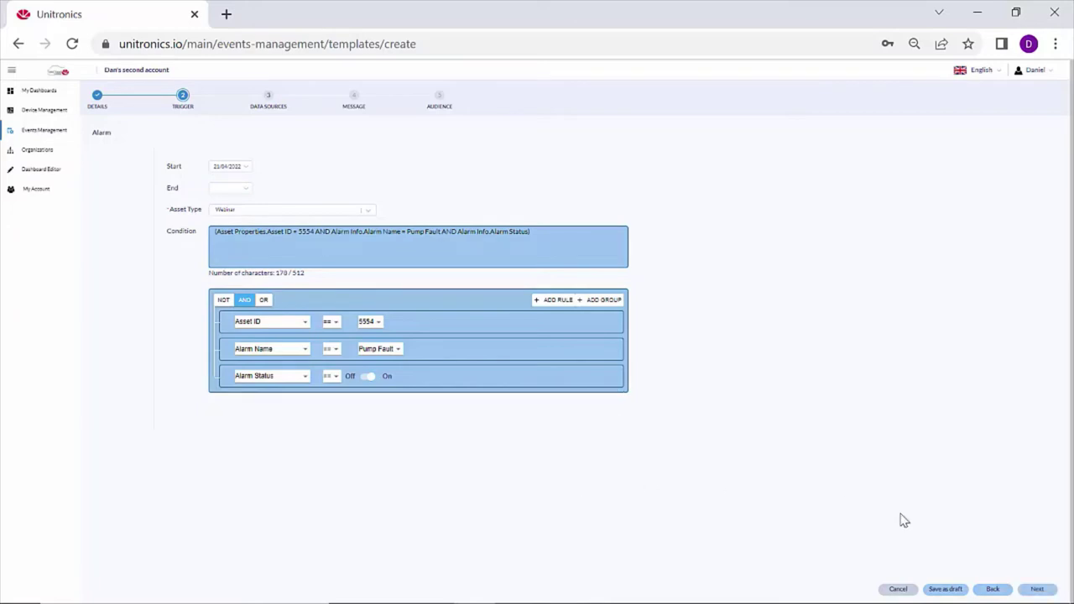
On the data sources step, create a Value-type data source named 'Name'.
click(1038, 589)
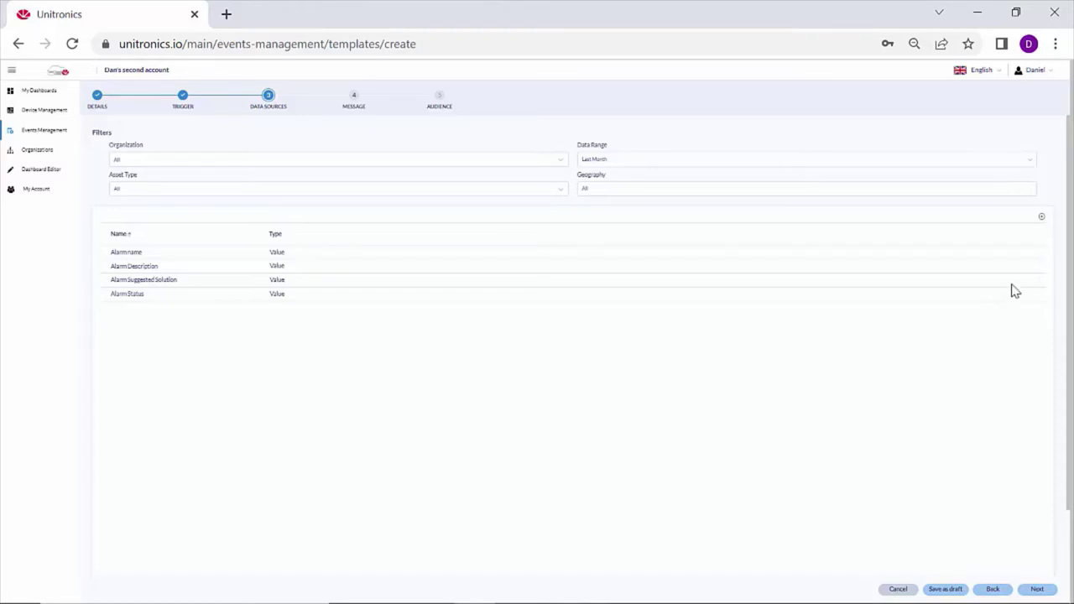
click(1041, 219)
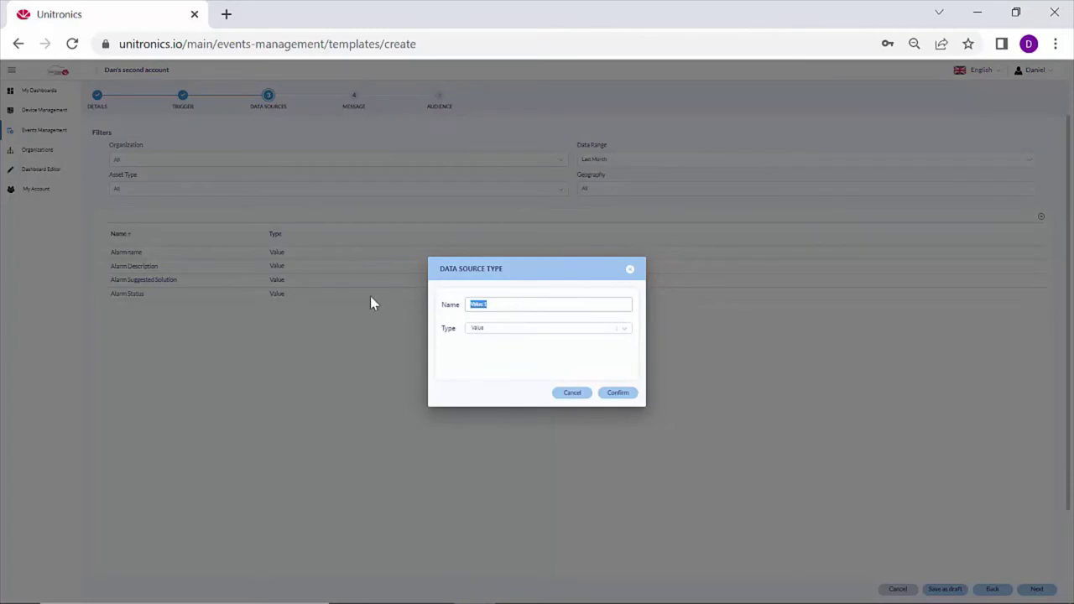
text(Name)
click(628, 331)
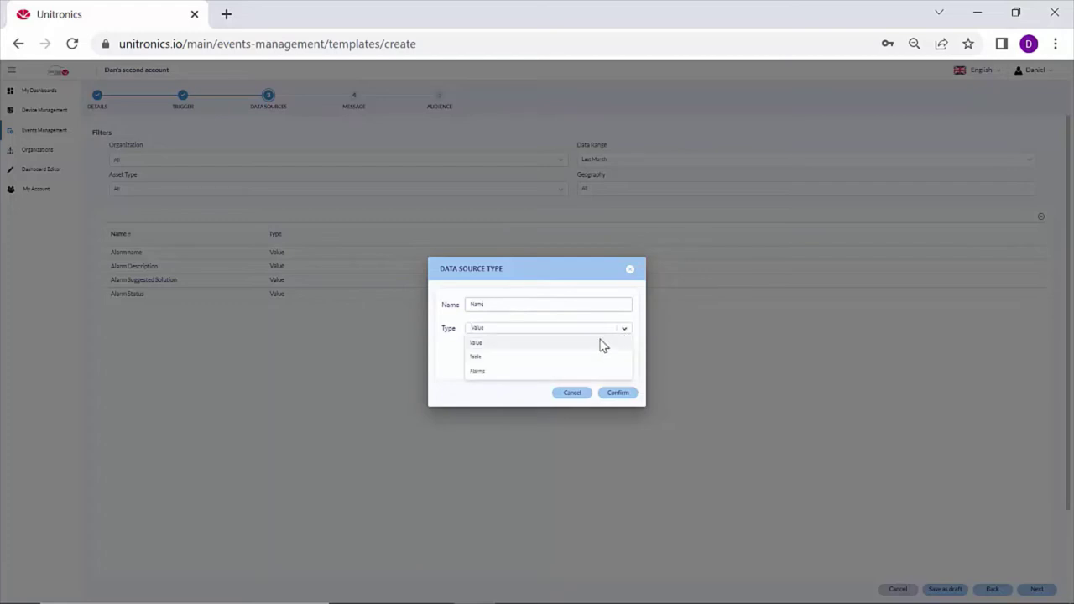
click(601, 344)
click(617, 394)
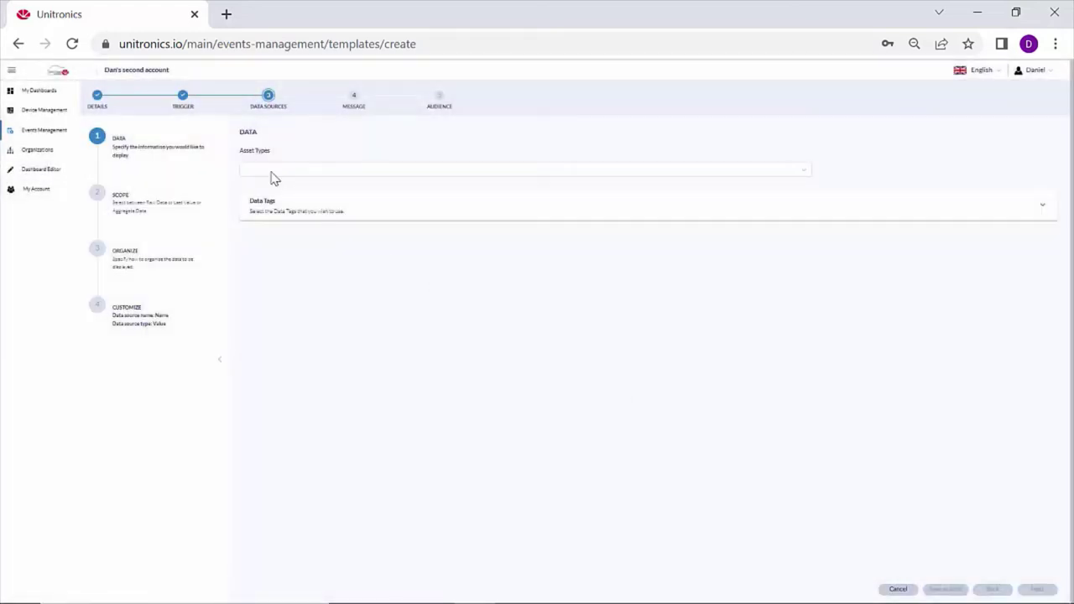
Point the Name data source at Webinar assets and their Asset name property.
click(252, 172)
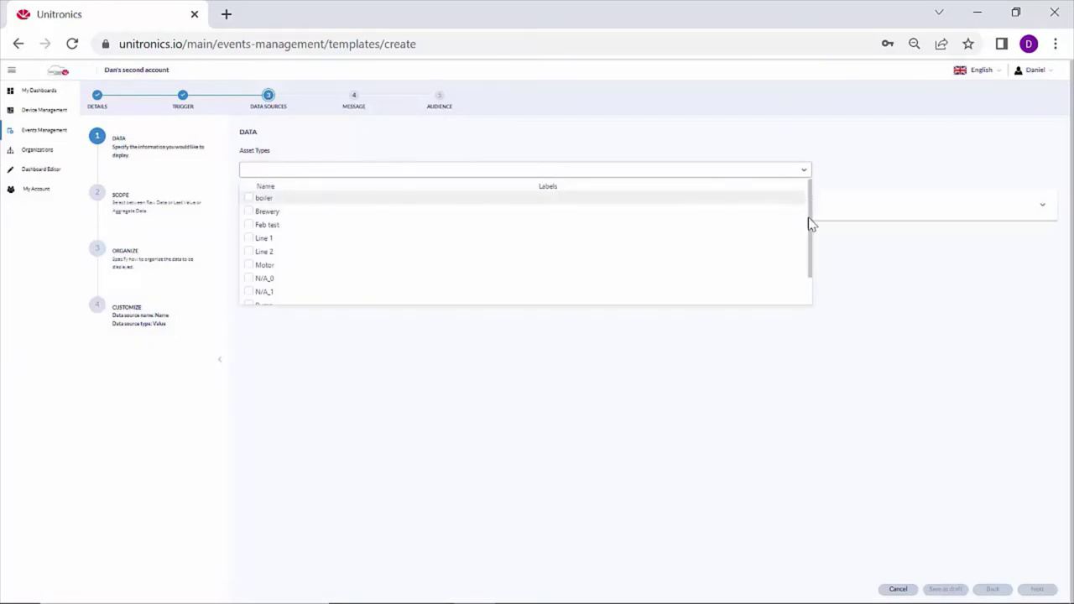
drag(810, 223, 812, 290)
click(249, 298)
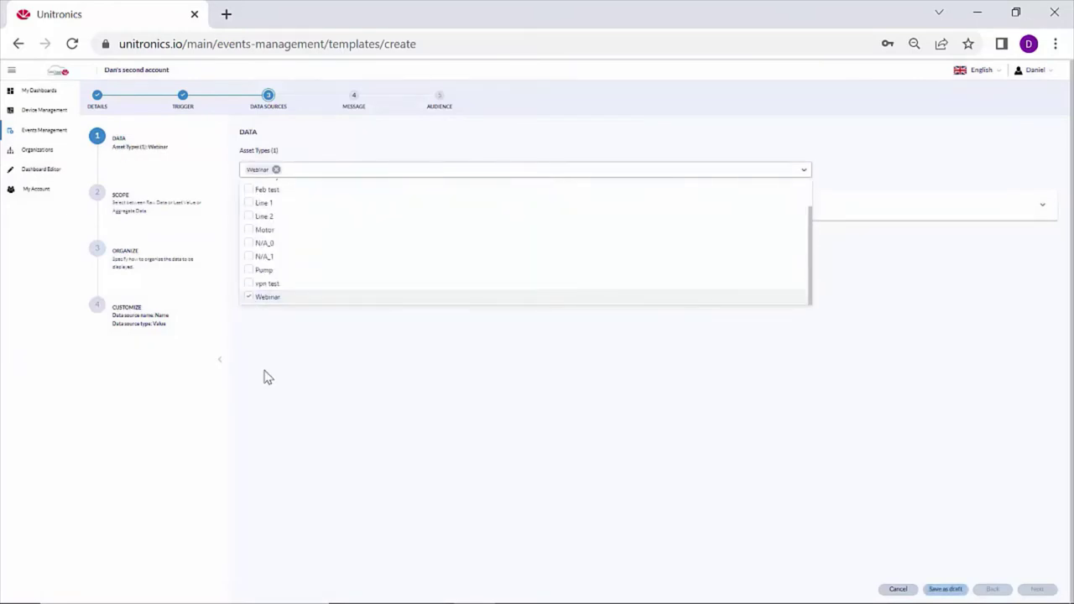
click(266, 376)
click(308, 209)
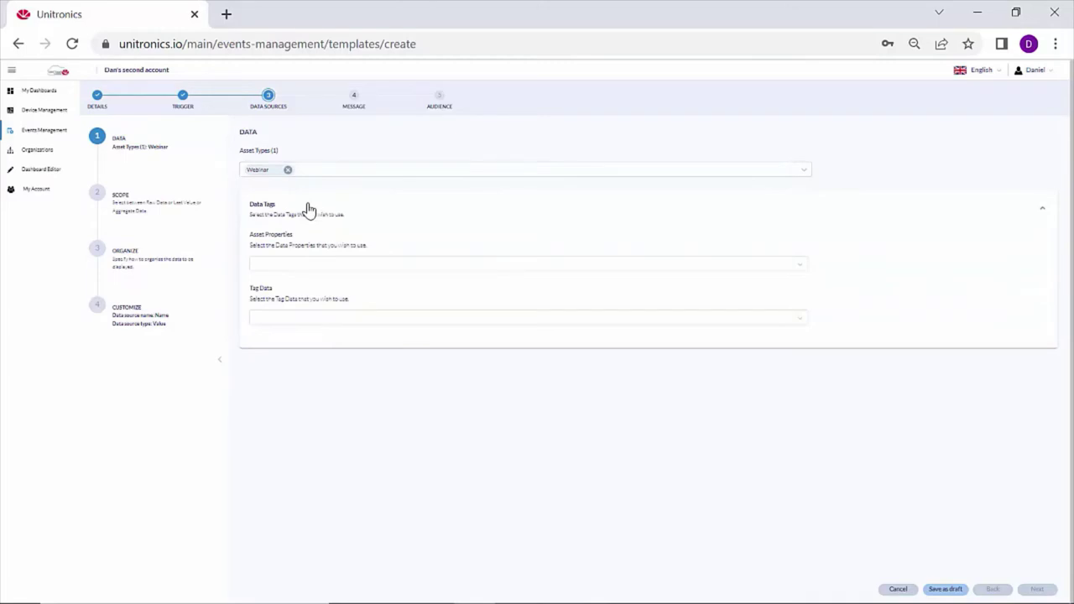
click(270, 265)
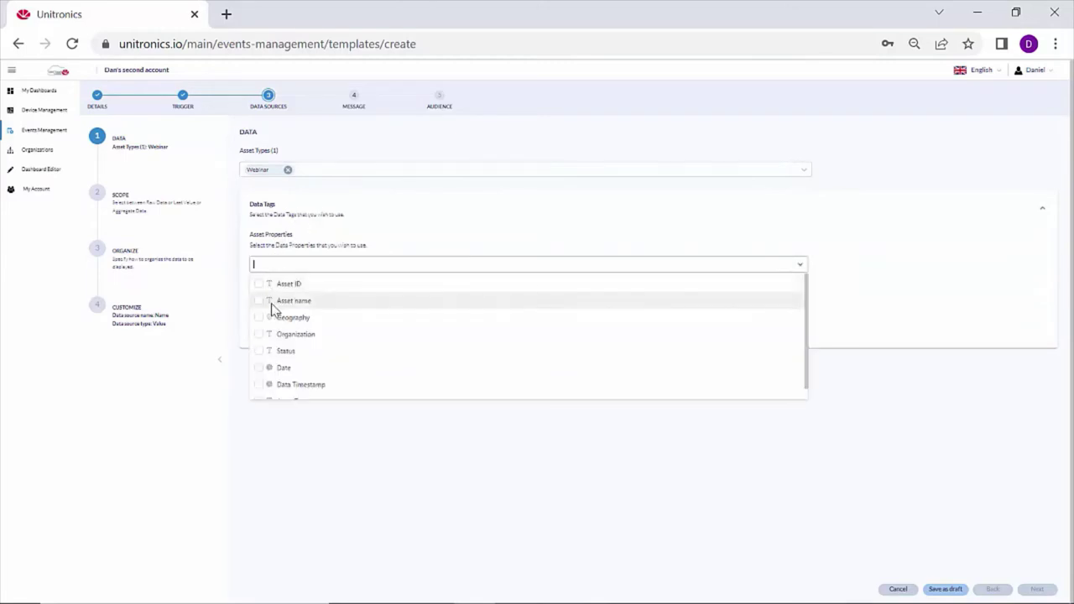
click(259, 302)
click(590, 592)
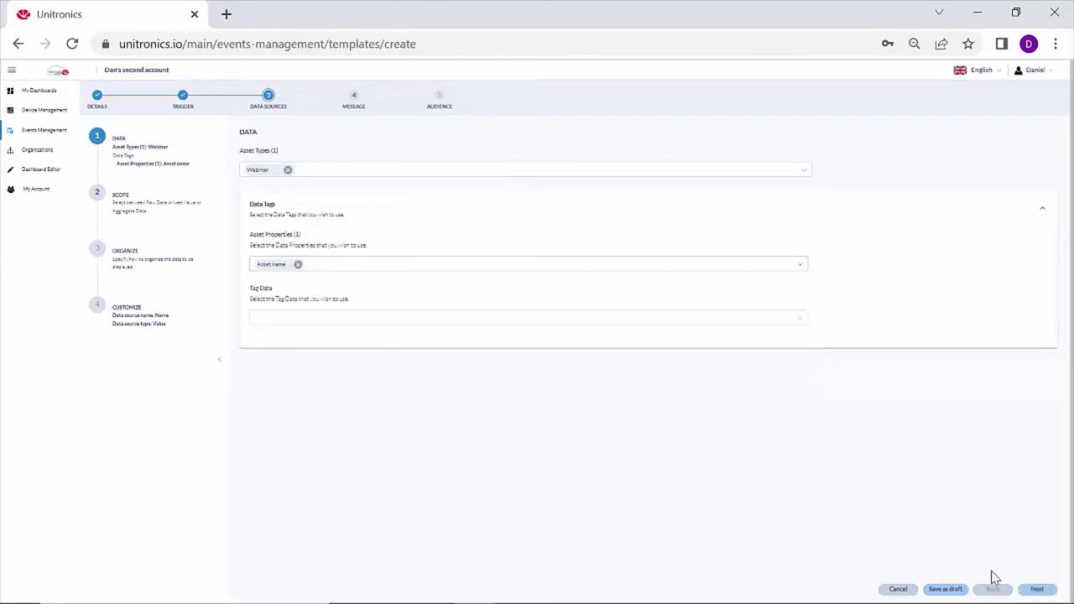
Use Last Value scope, put Asset name in Data and Metrics, and finish the source.
click(1037, 589)
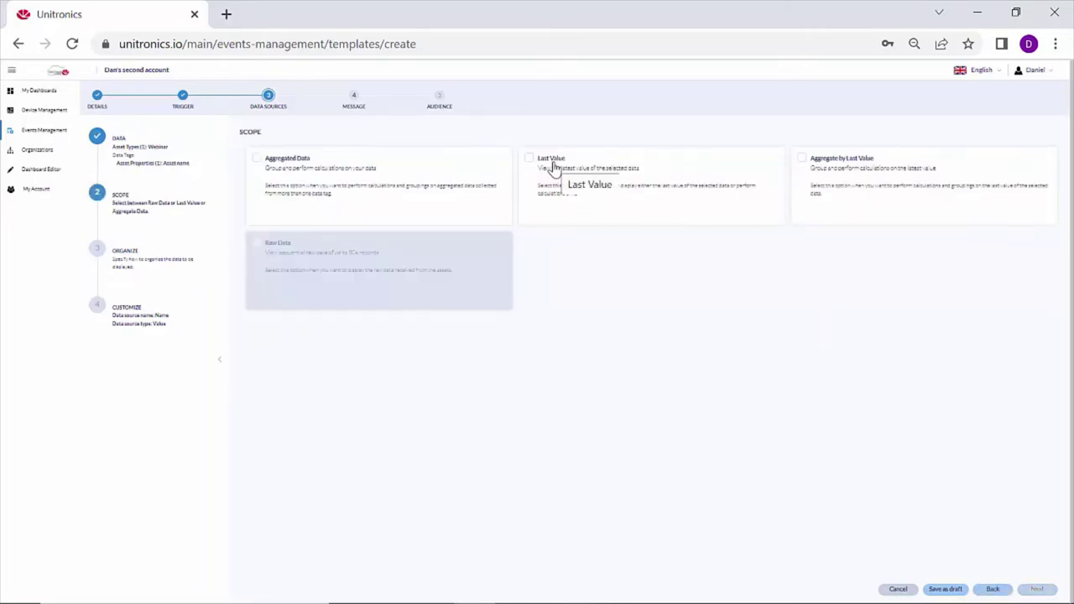
click(554, 168)
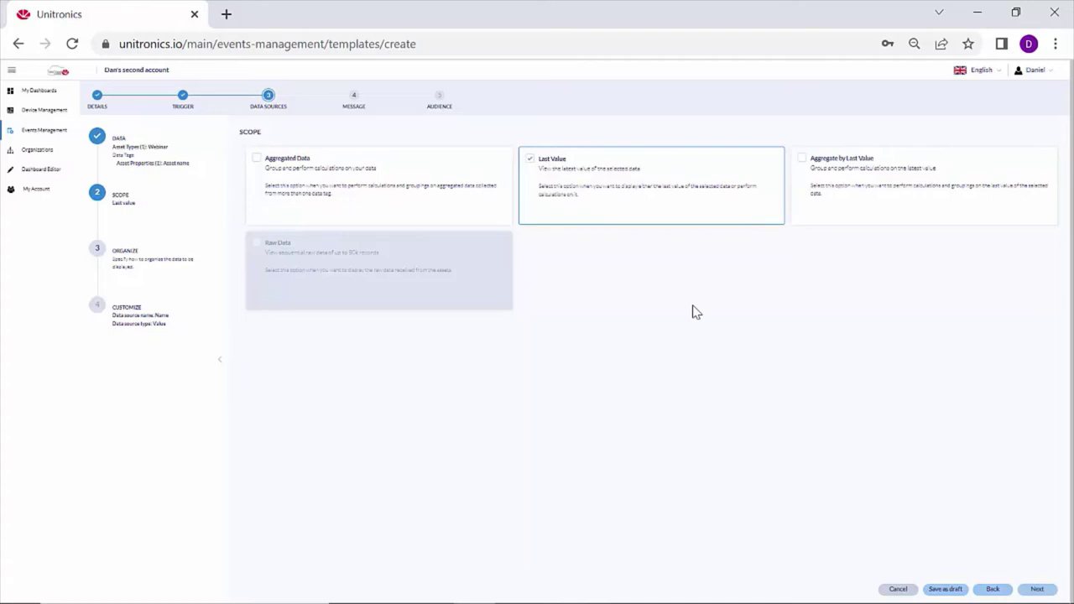
click(1037, 588)
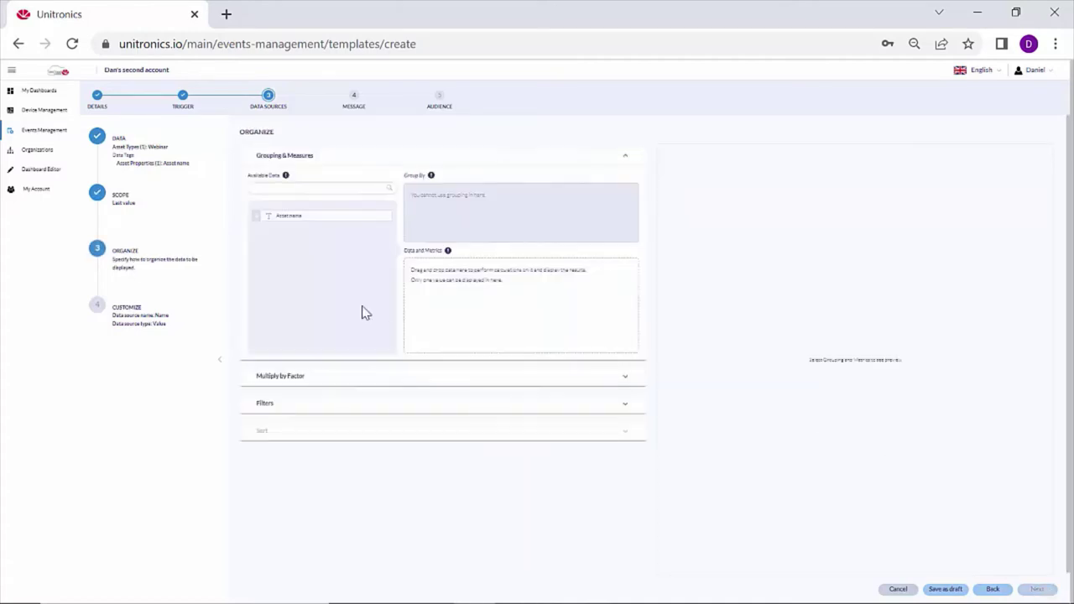
drag(254, 215, 431, 292)
click(1037, 589)
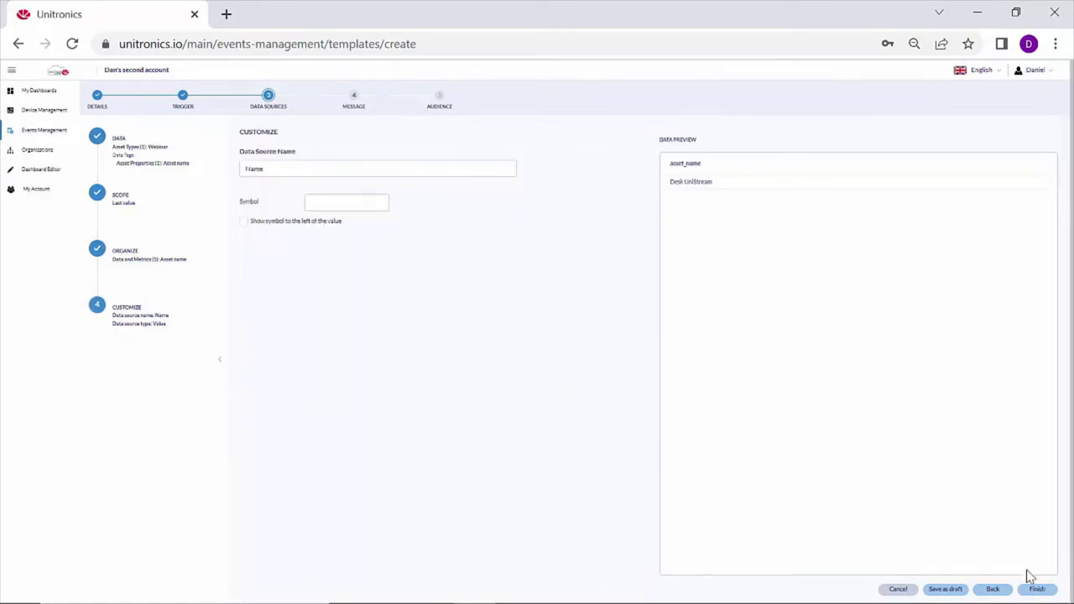
click(1035, 589)
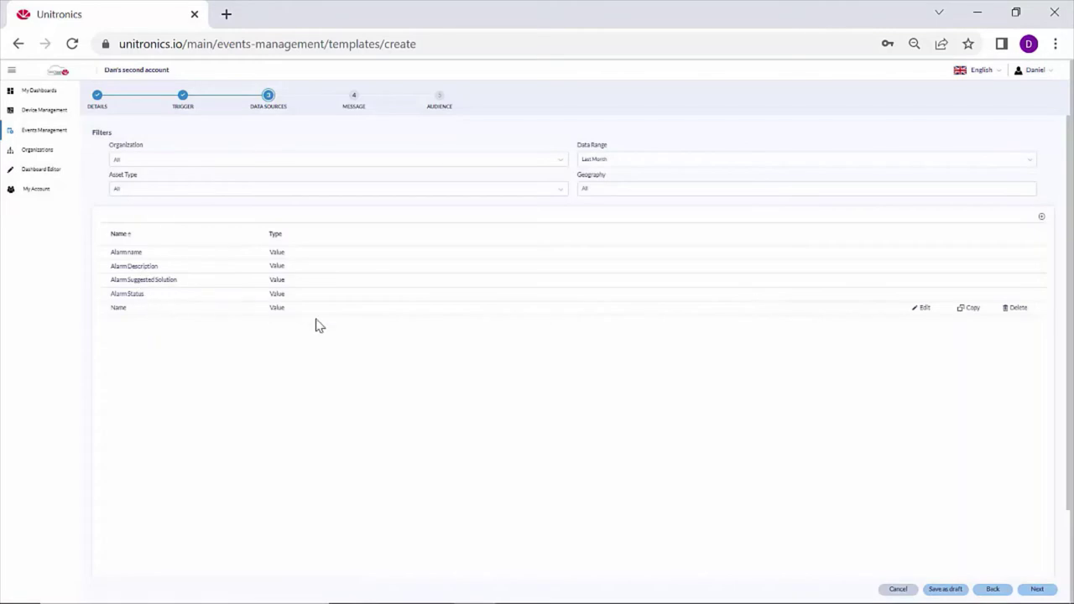
Create a Temperature data source reading the Webinar assets' Temperature tag.
click(1042, 220)
drag(495, 304, 452, 289)
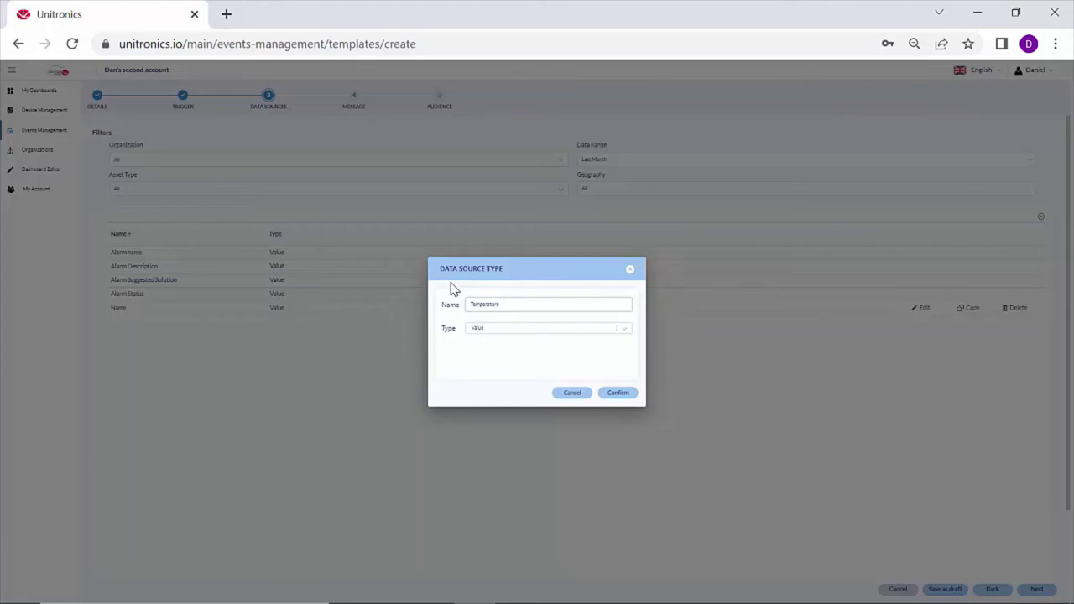
click(618, 394)
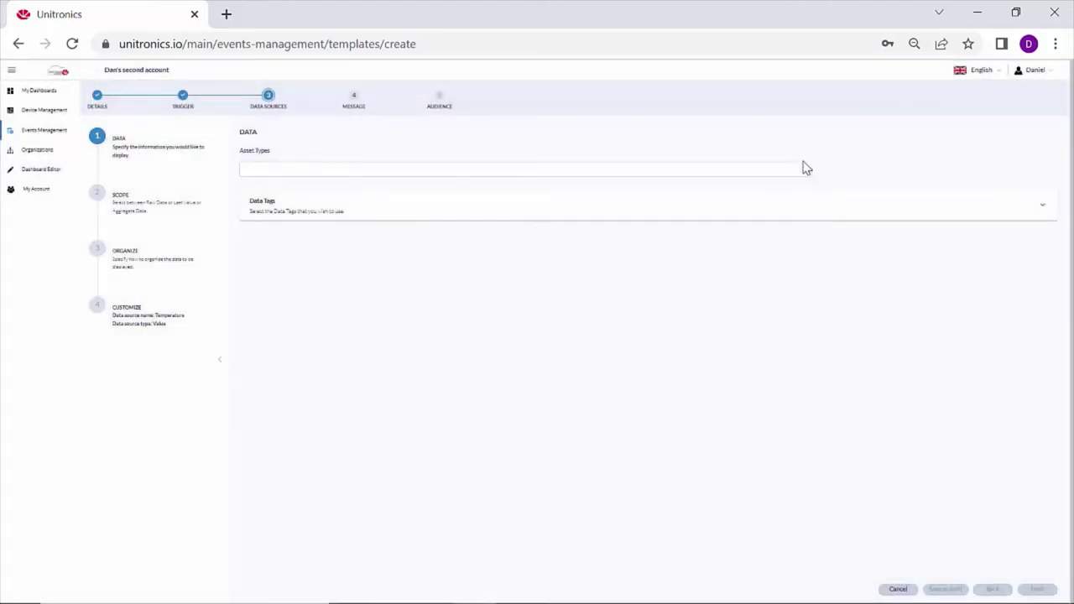
click(804, 171)
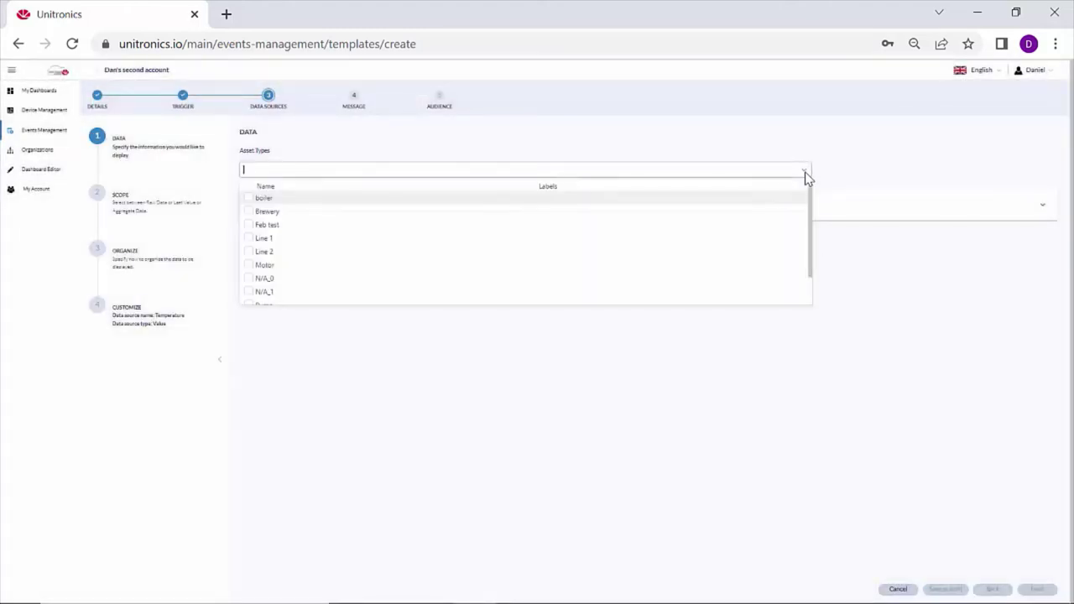
scroll(811, 243, down, 2)
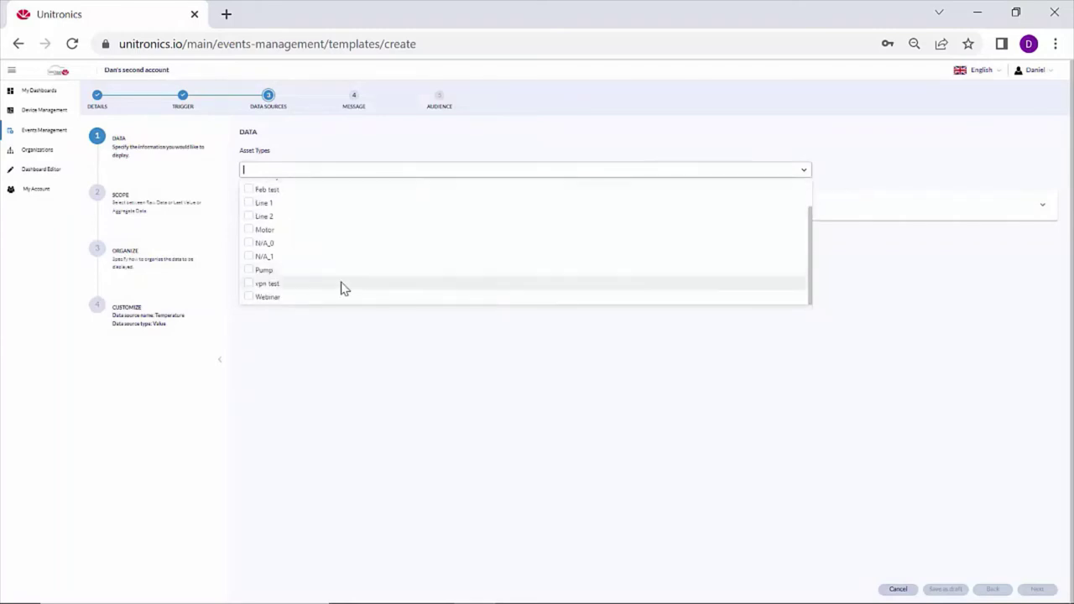
click(267, 298)
click(391, 394)
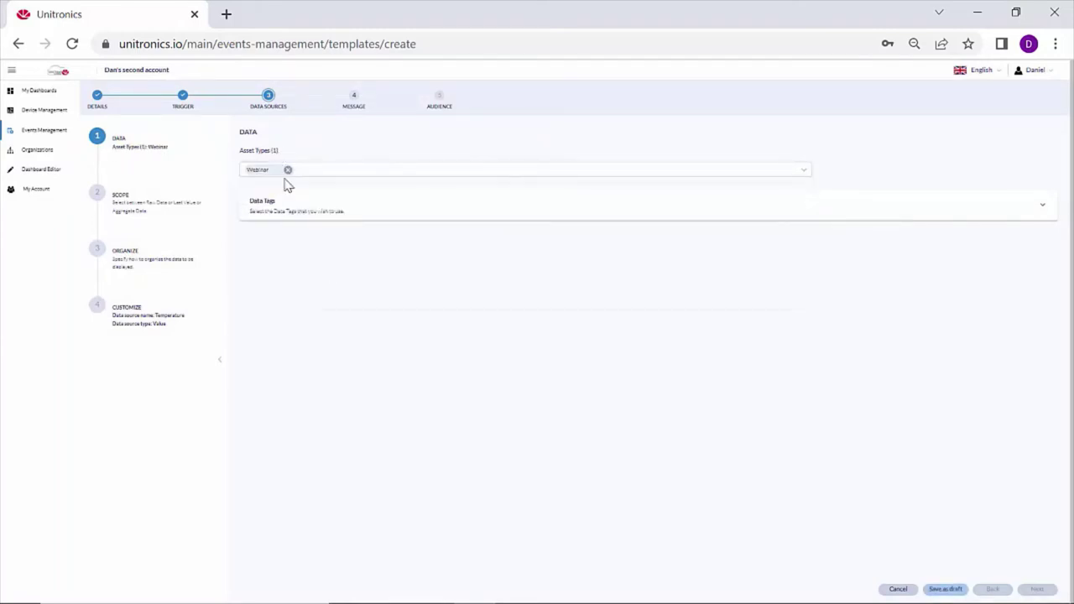
click(291, 218)
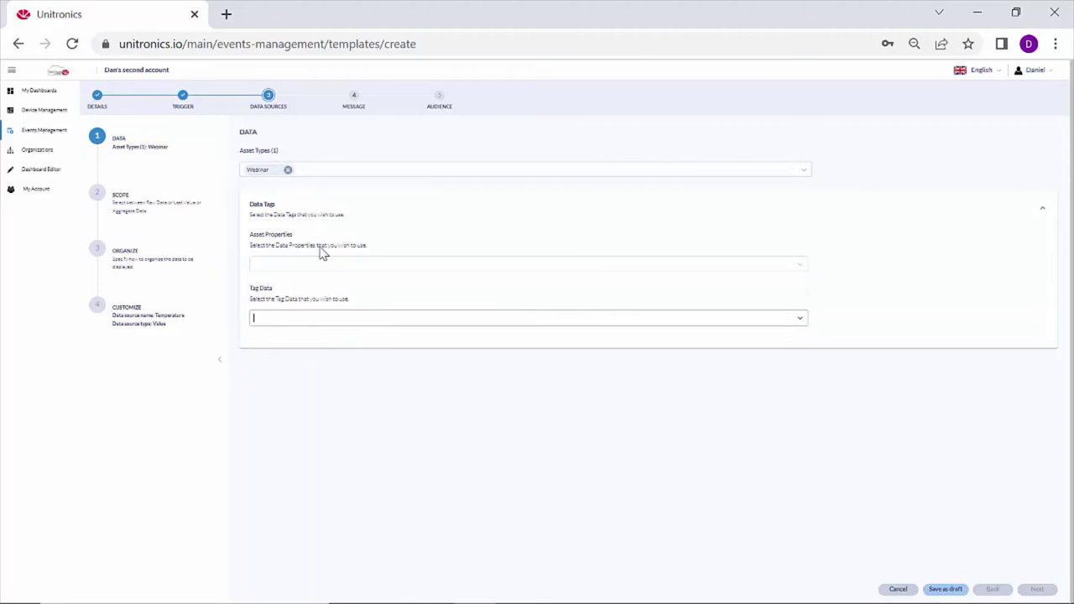
click(266, 320)
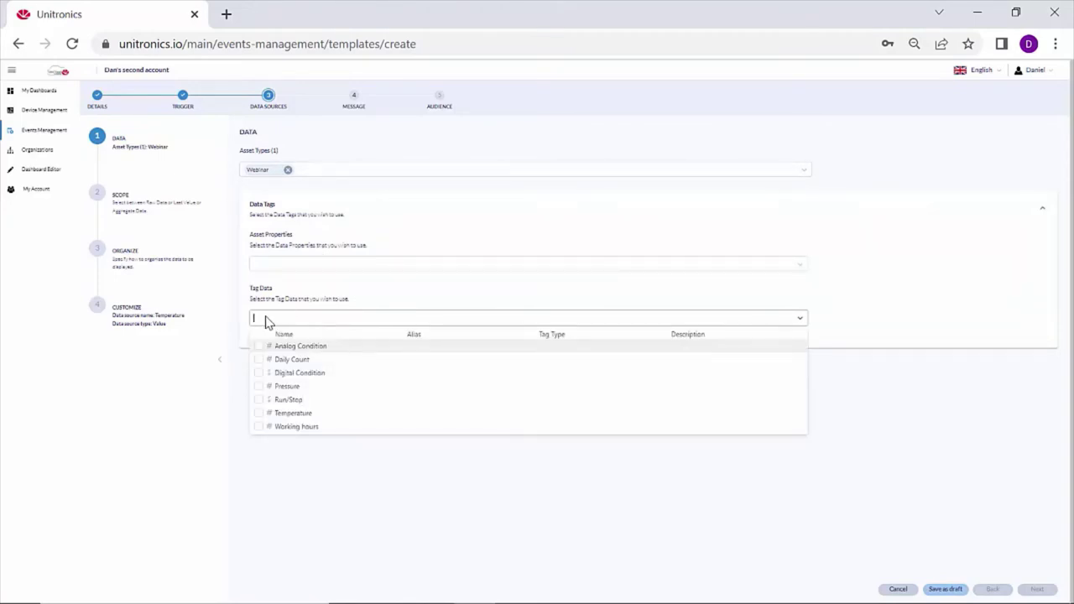
click(259, 416)
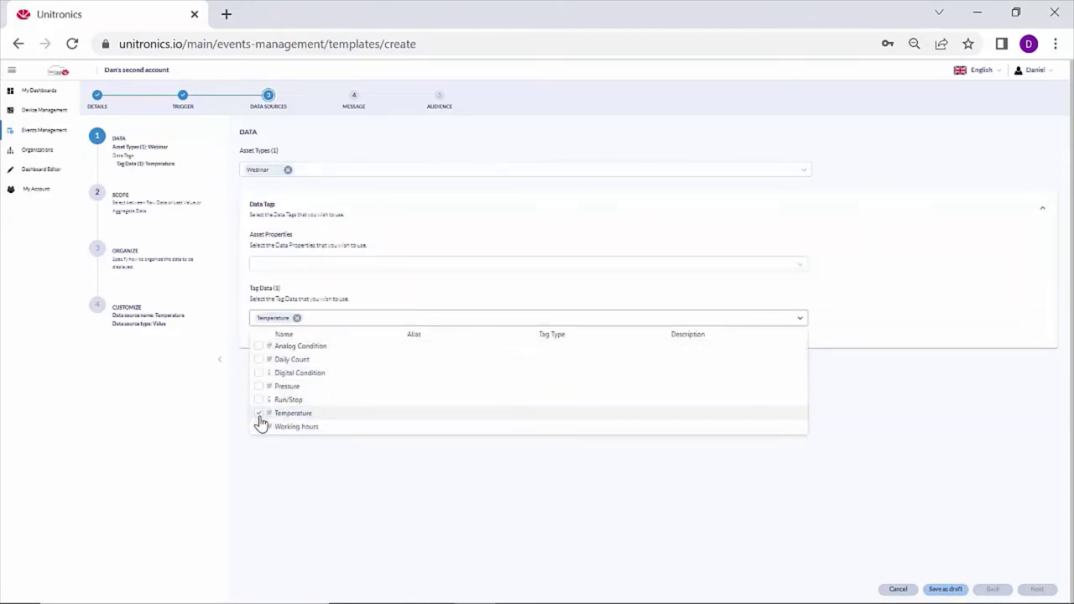
click(317, 446)
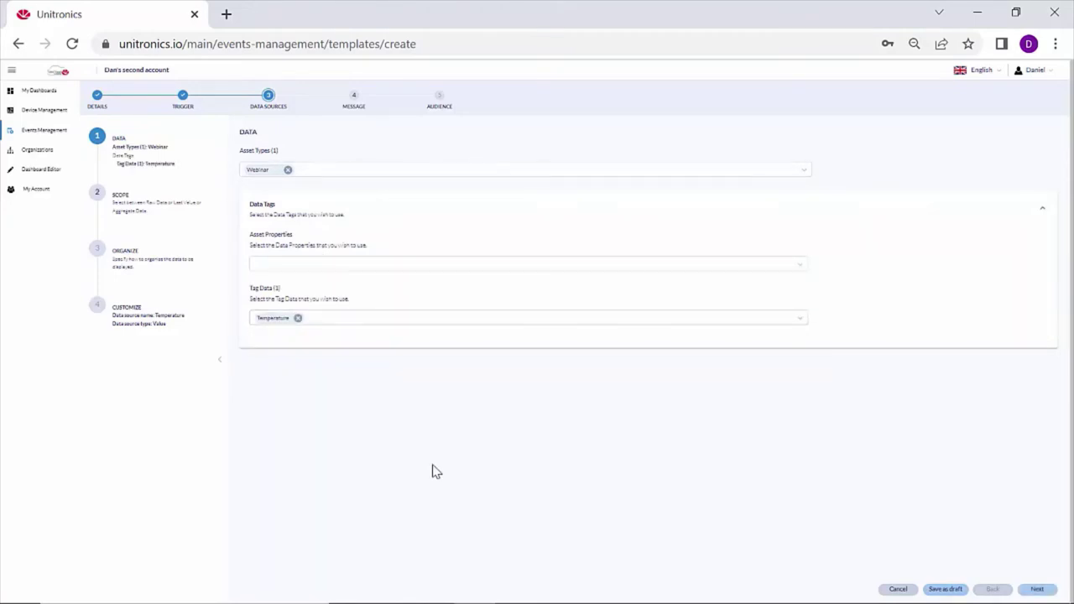
Use Last Value scope, put Temperature in Data and Metrics, and finish the source.
click(1038, 591)
click(575, 176)
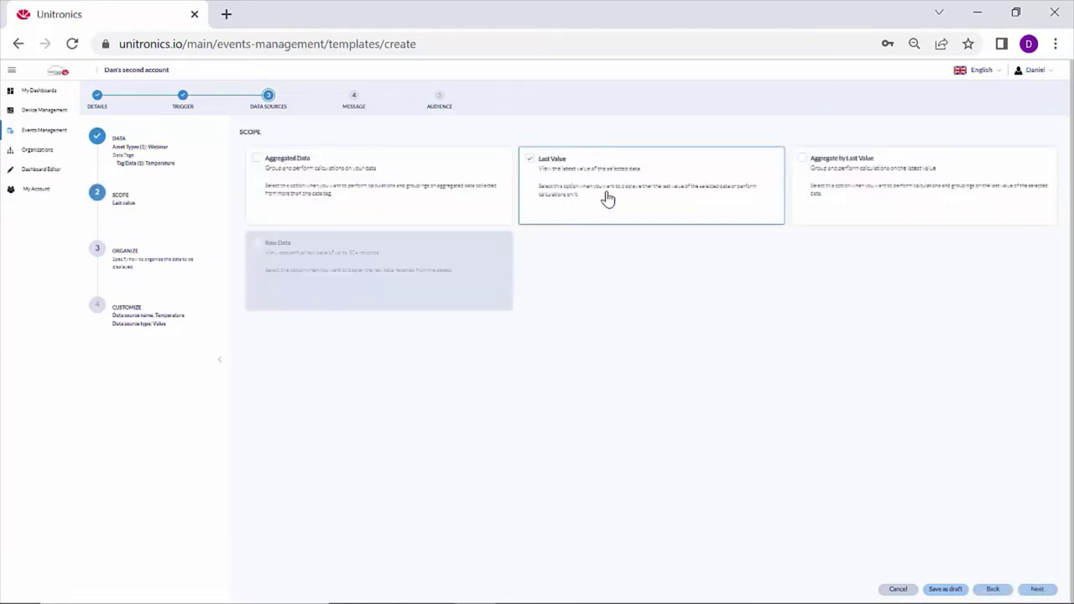
click(1037, 589)
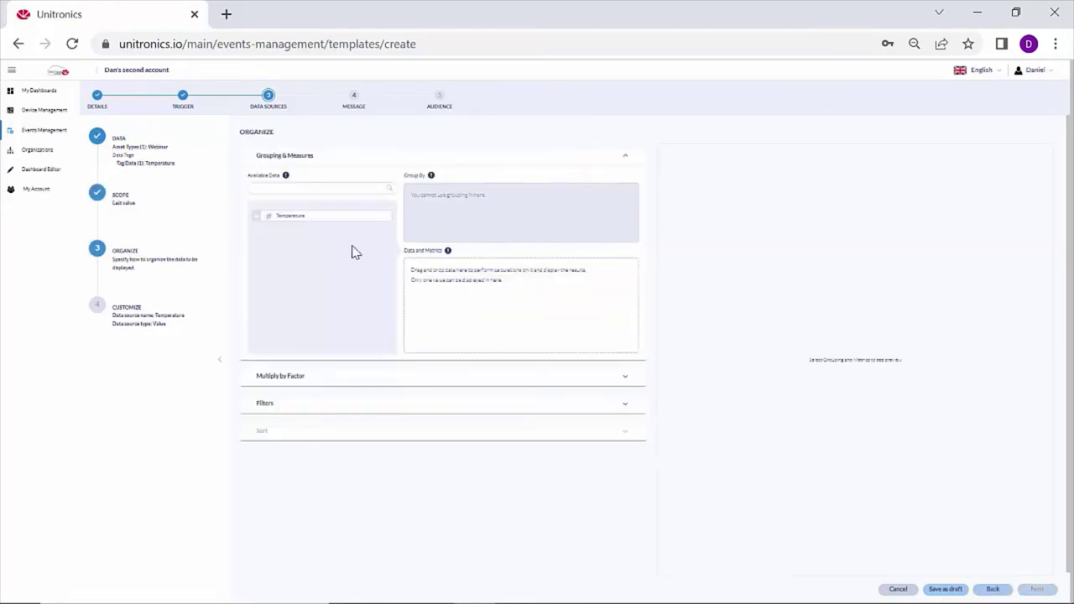
drag(256, 213, 424, 279)
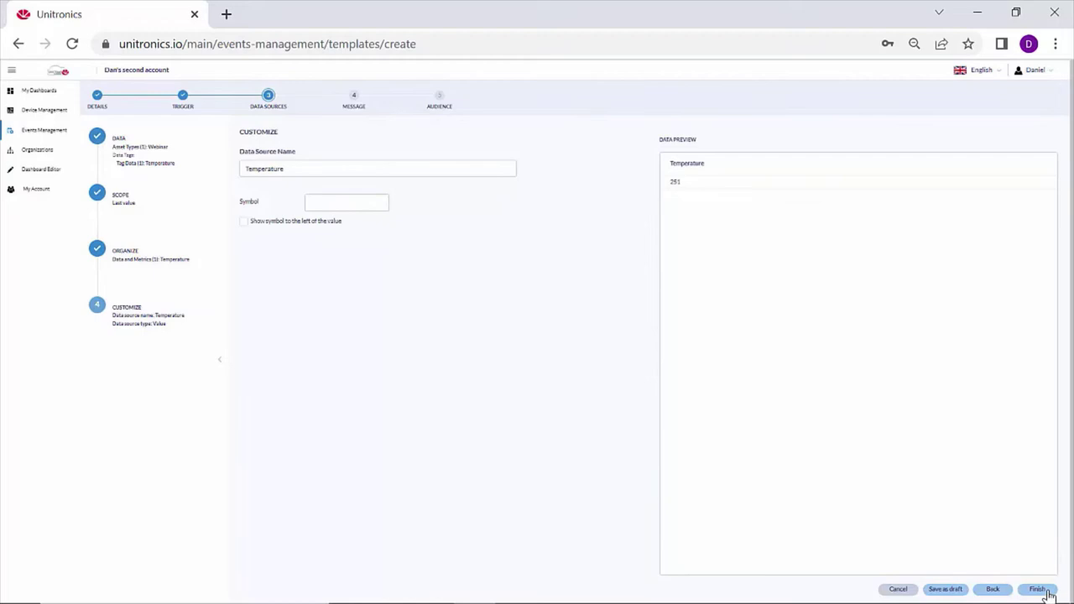
click(1046, 591)
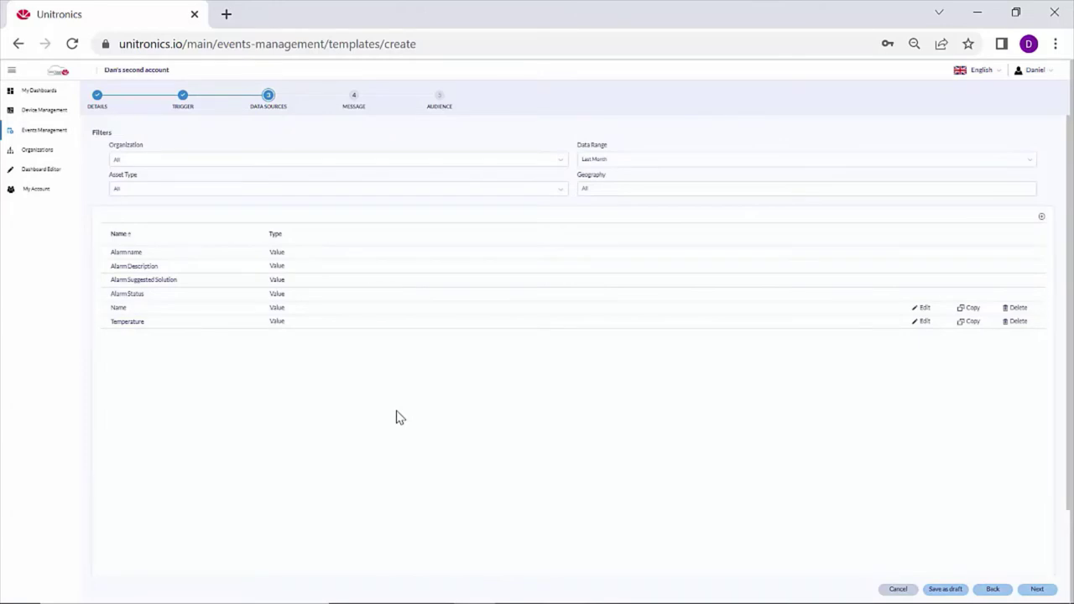
Create a 'WorkingHours' data source reading the Webinar assets' Working hours tag.
click(1042, 218)
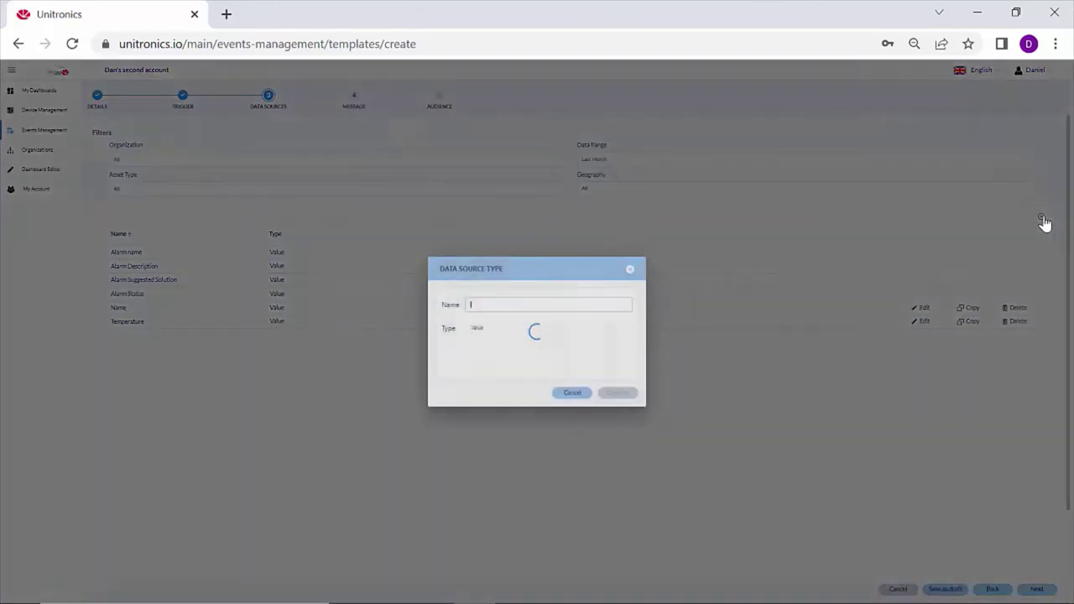
key(ctrl+a)
text(Wo)
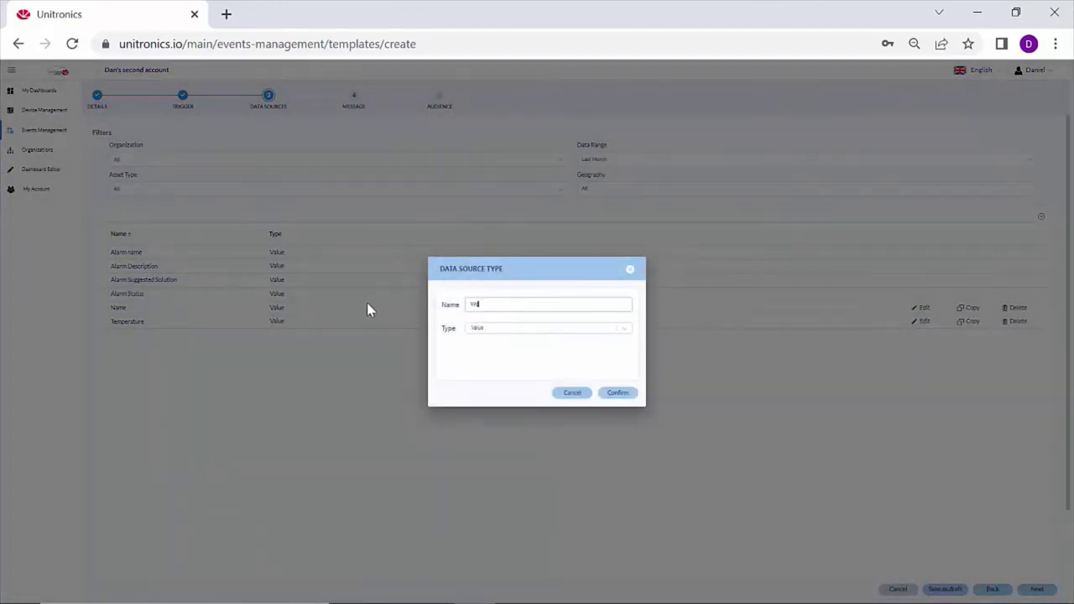
text(rkingHours)
click(618, 393)
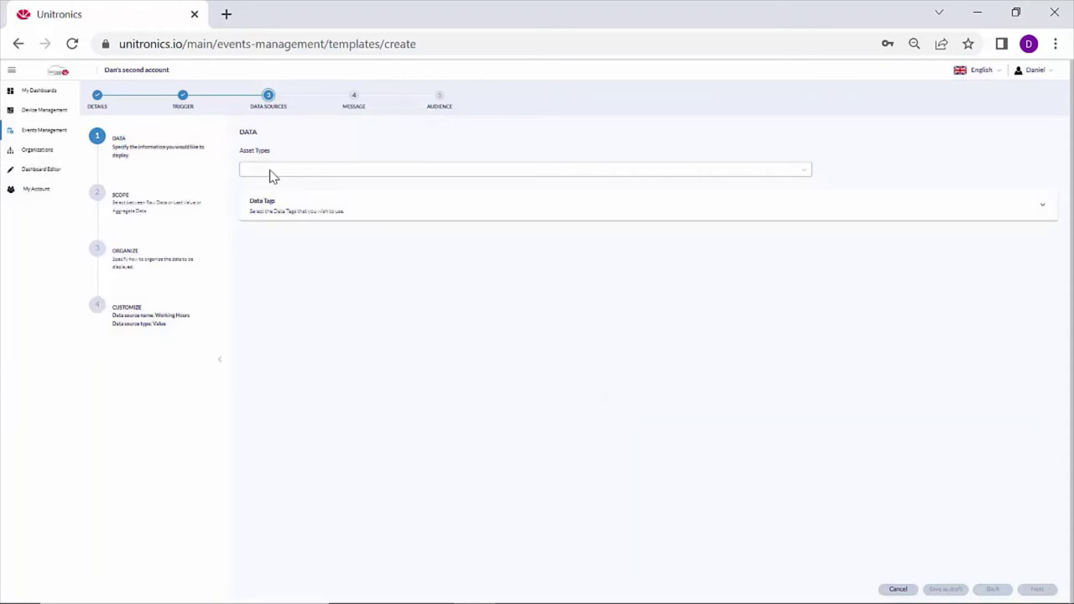
click(259, 172)
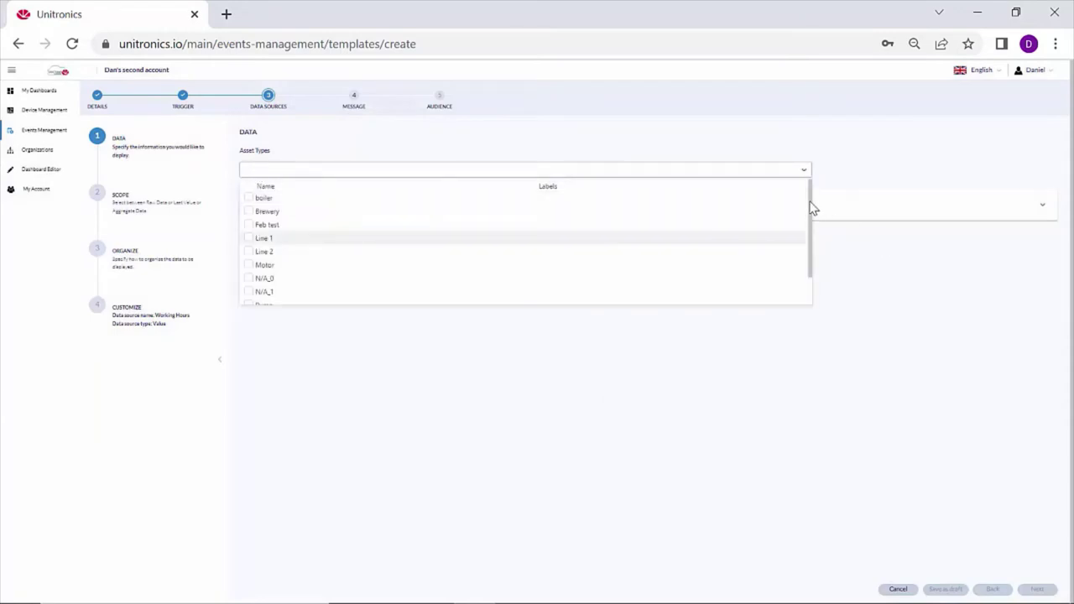
drag(811, 208, 812, 263)
click(268, 298)
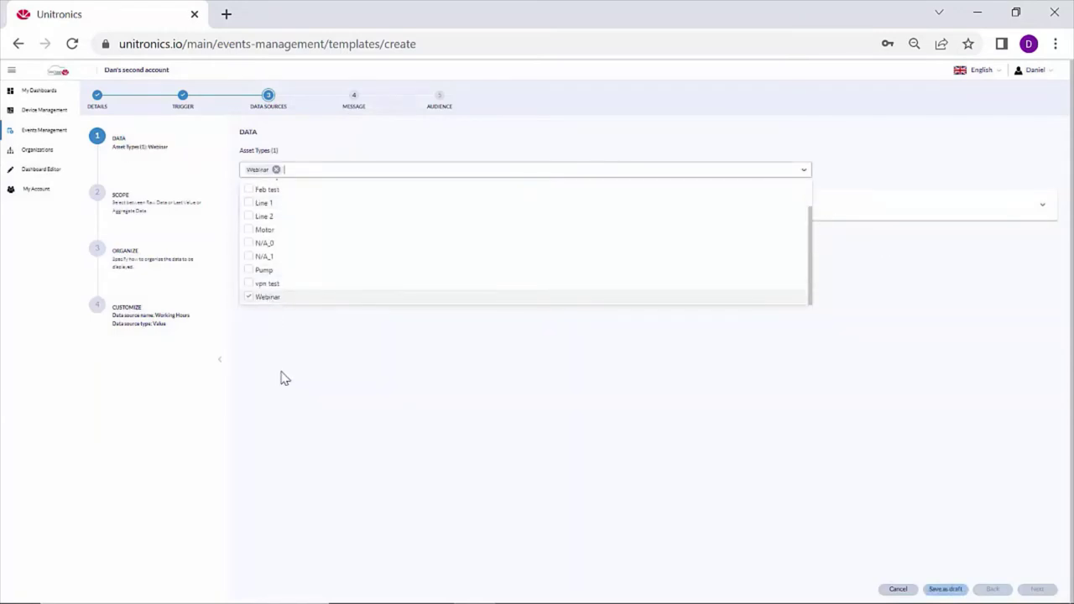
click(281, 378)
click(302, 217)
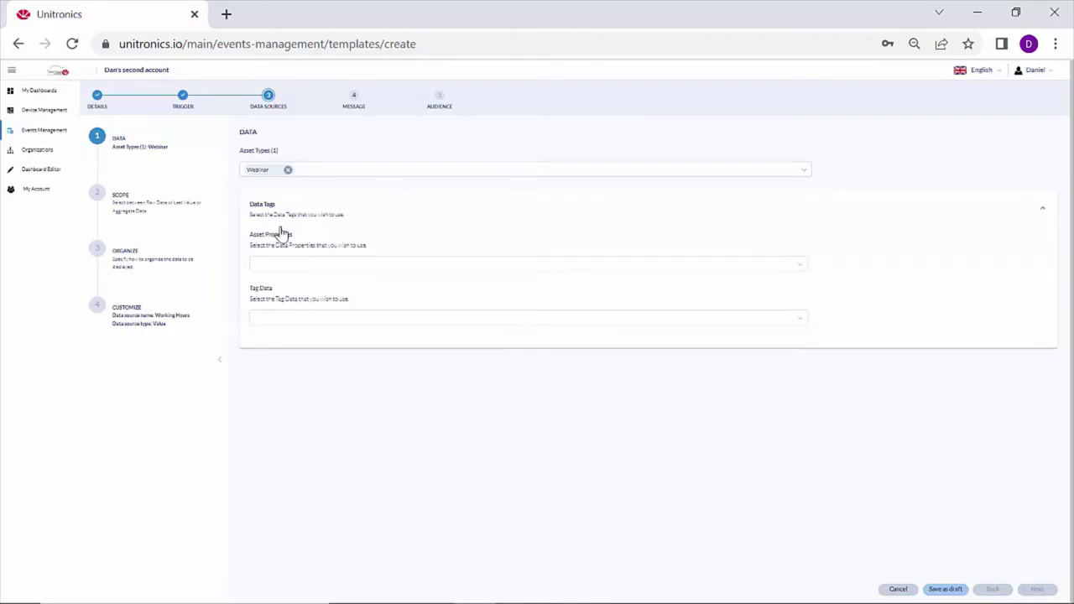
click(275, 320)
click(289, 427)
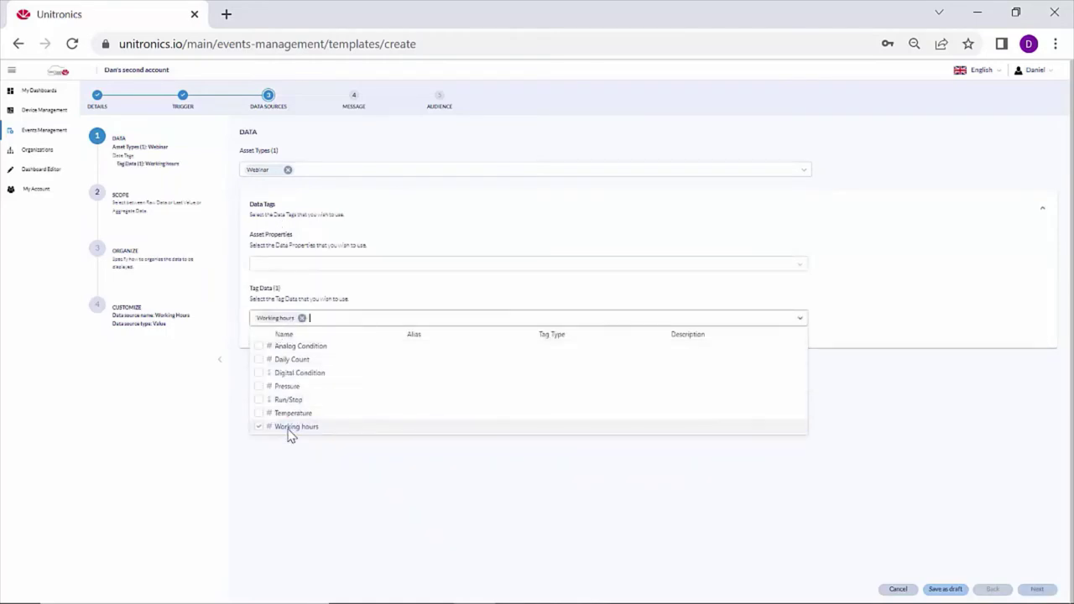
click(294, 476)
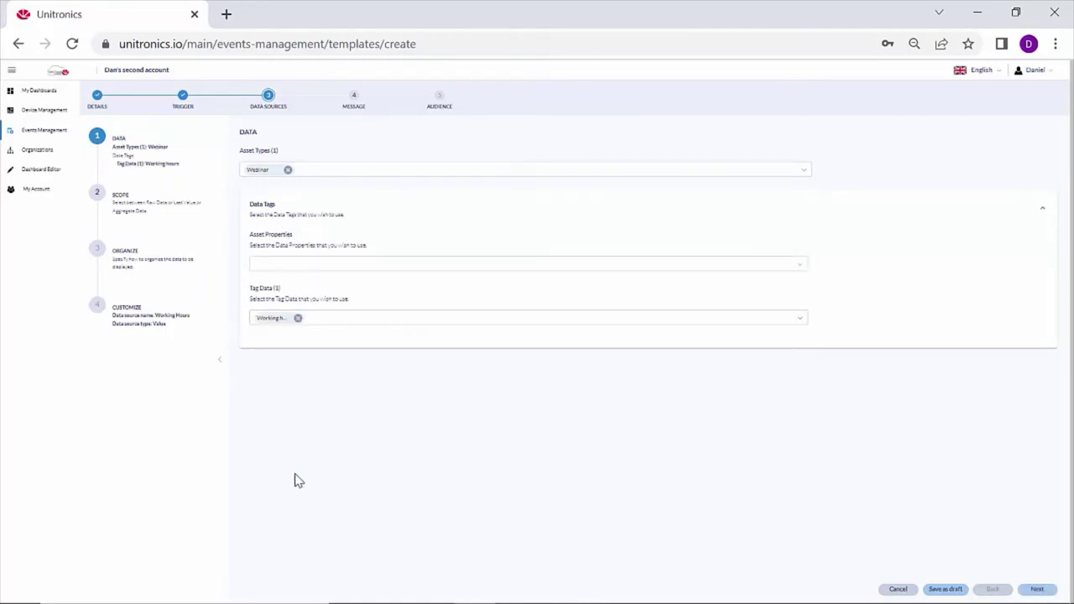
Use Last Value scope and put Working hours into Data and Metrics.
click(1037, 589)
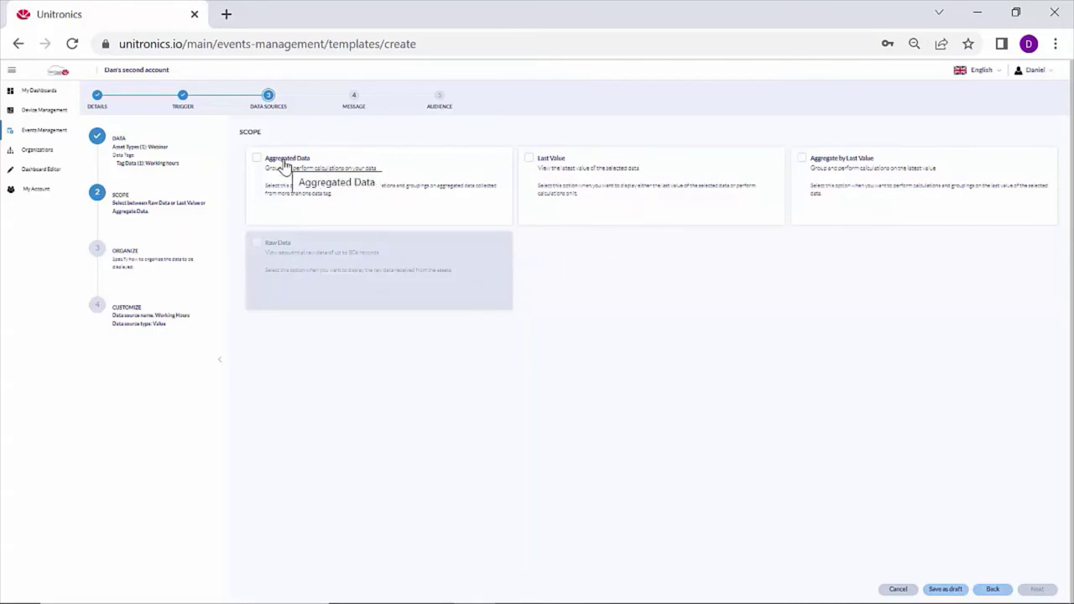
click(530, 160)
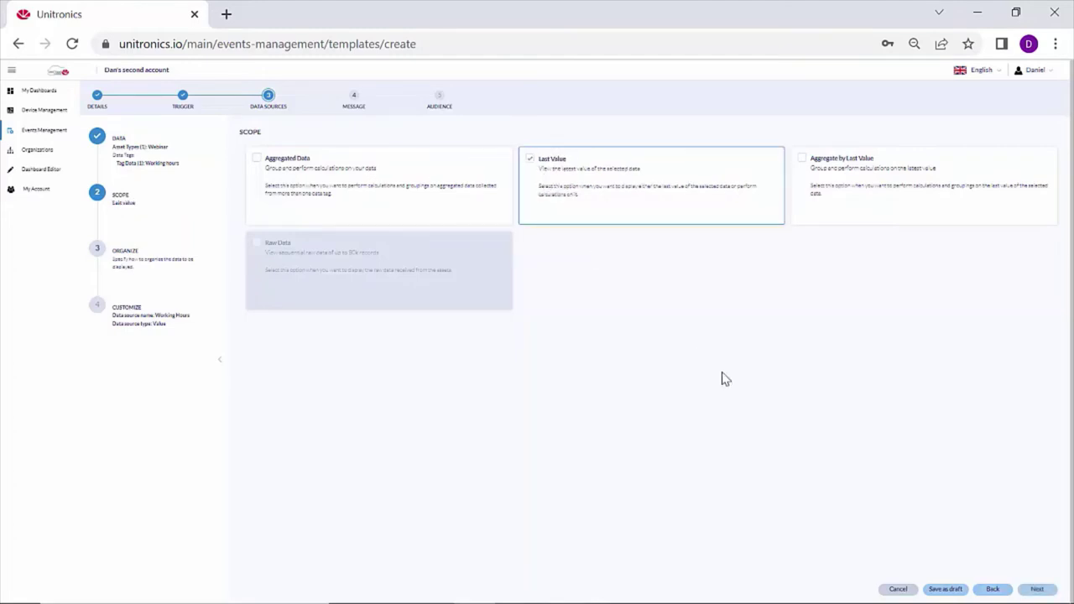
click(1041, 589)
drag(254, 216, 431, 295)
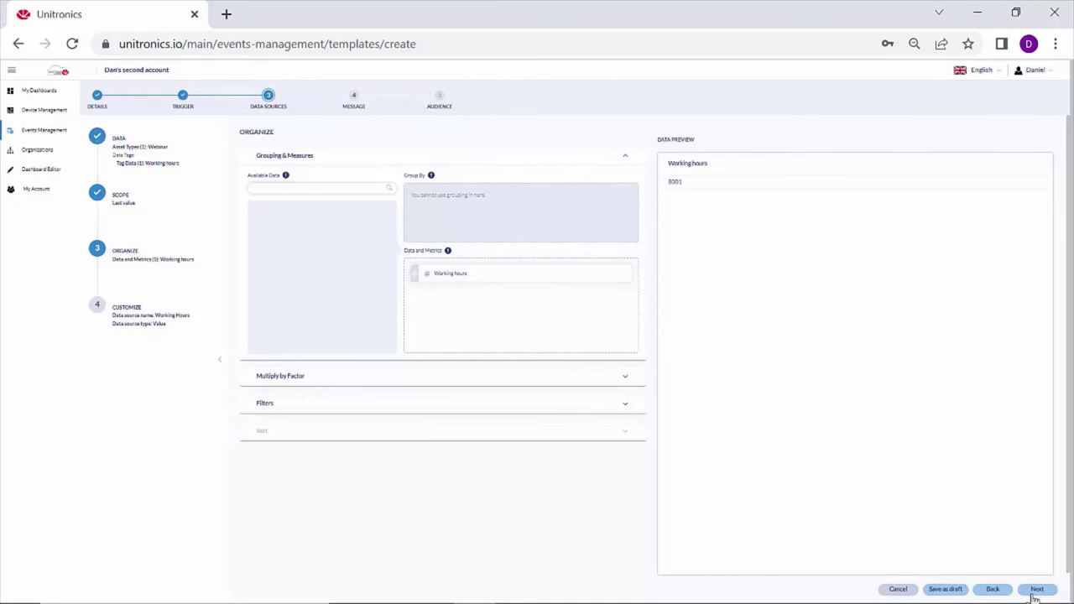
click(1038, 589)
Save the Working Hours data source and advance to the Message step.
click(1037, 589)
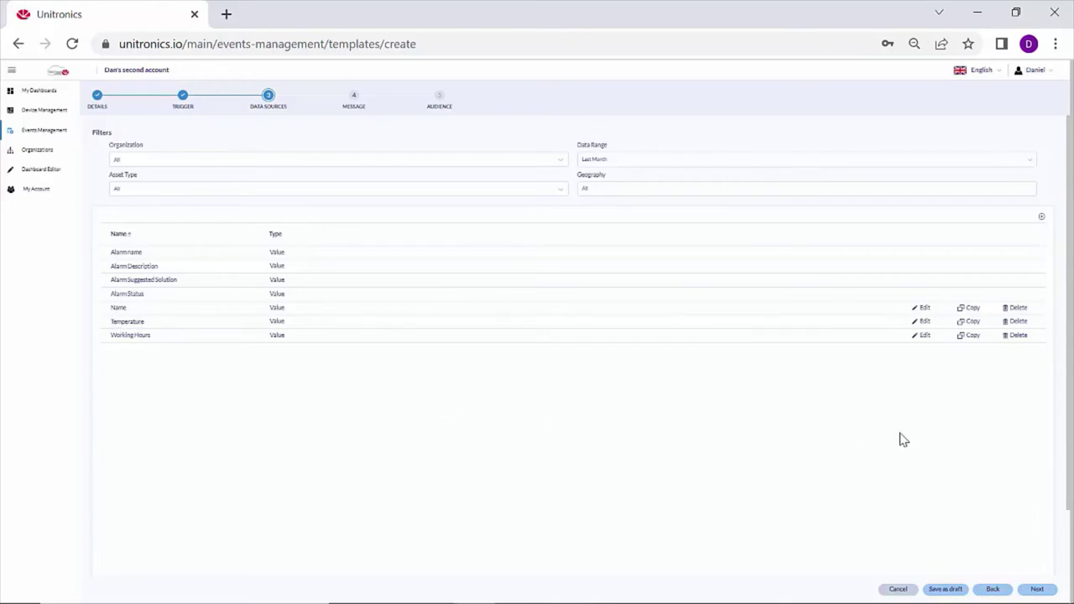
click(1039, 589)
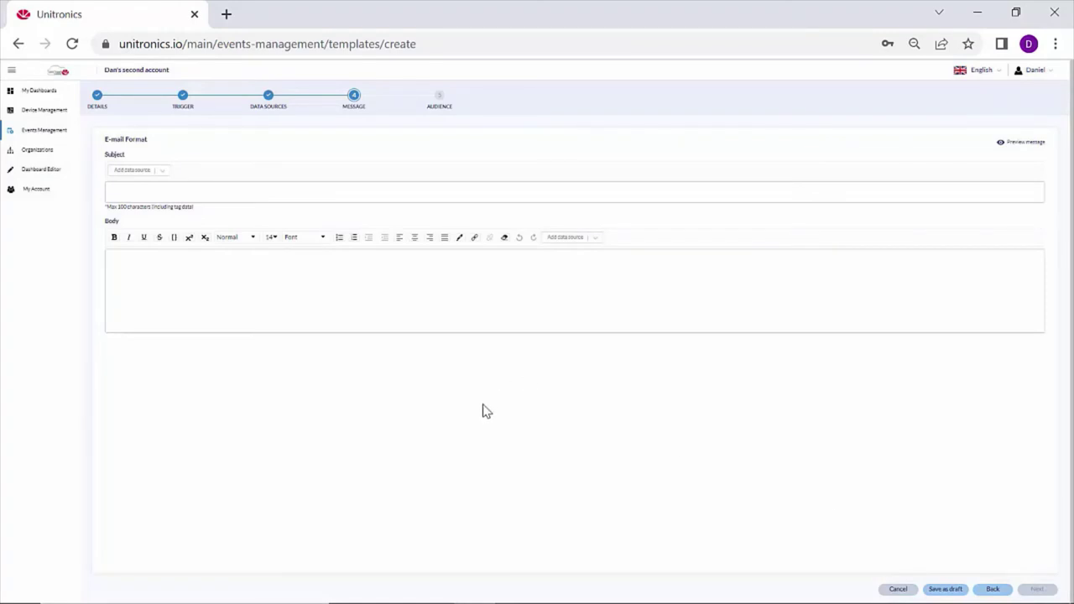
Enter subject 'Pump Fault' and begin the body, inserting the #Name data tag.
click(153, 191)
click(148, 282)
text(This message is from unit:)
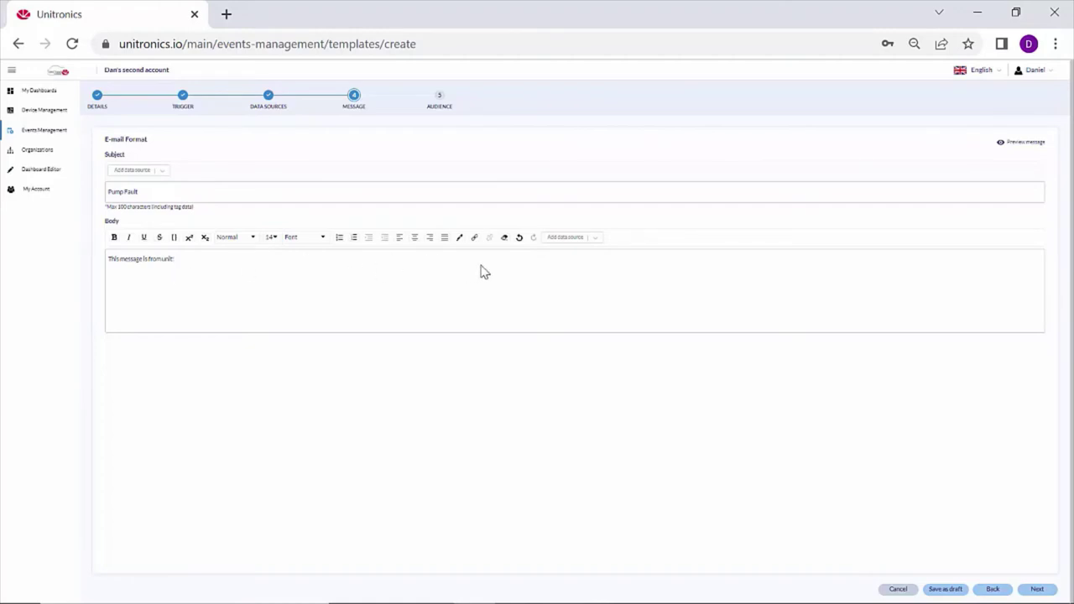
click(594, 238)
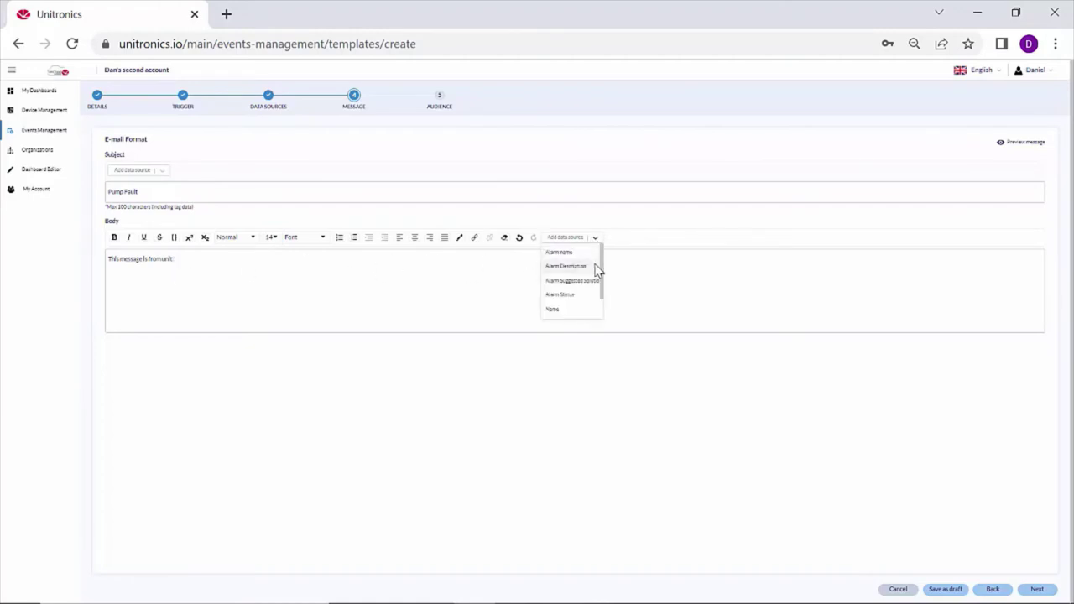
drag(604, 263, 607, 289)
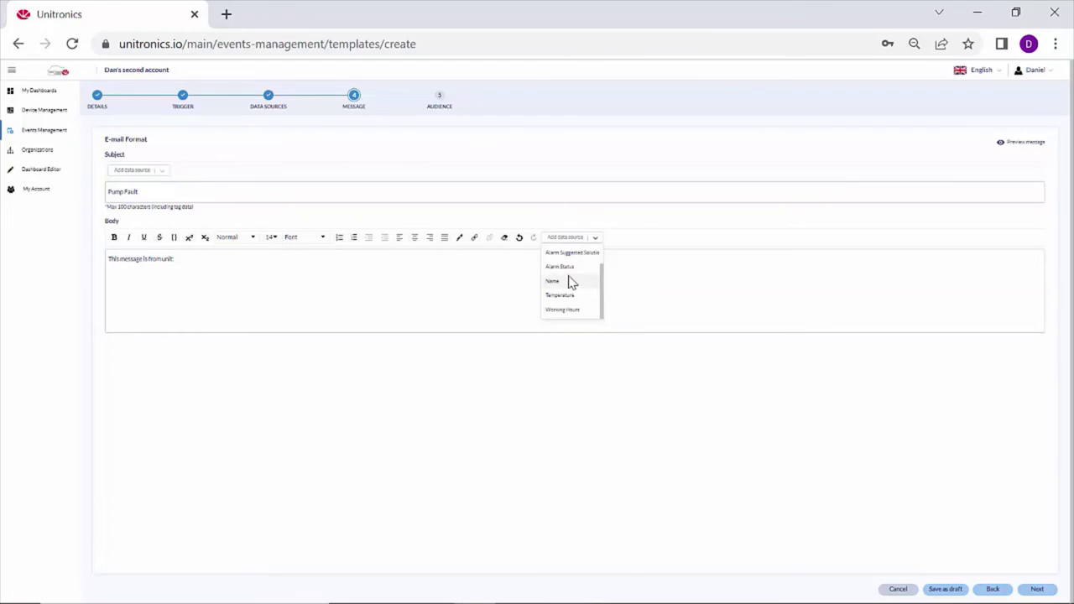
click(568, 280)
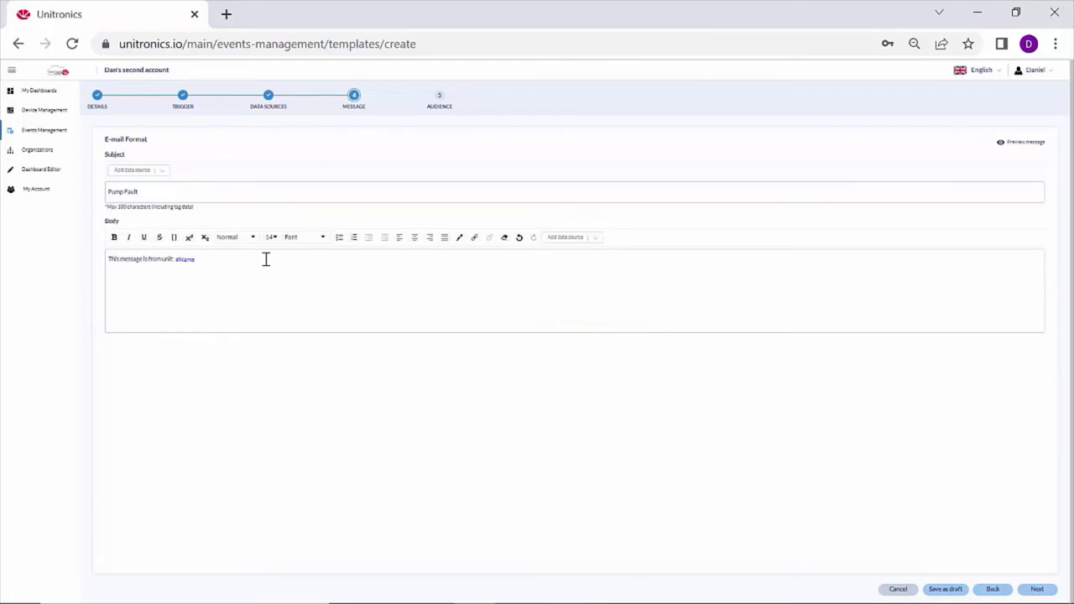
Continue the body, inserting the #Temperature and #Working Hours data tags.
text(emp at time of email was:)
click(595, 239)
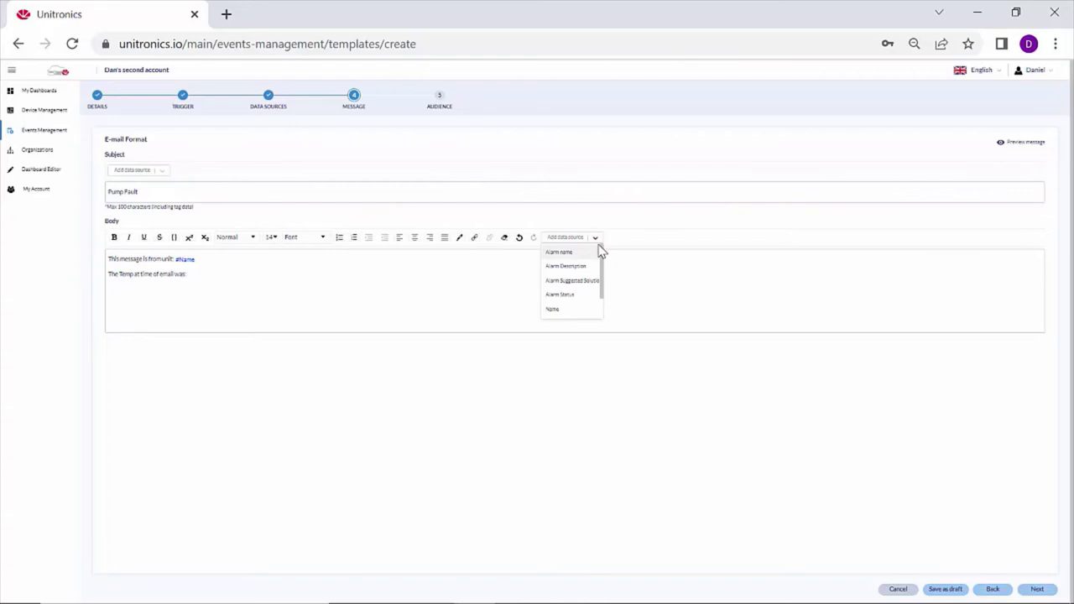
drag(604, 264, 606, 299)
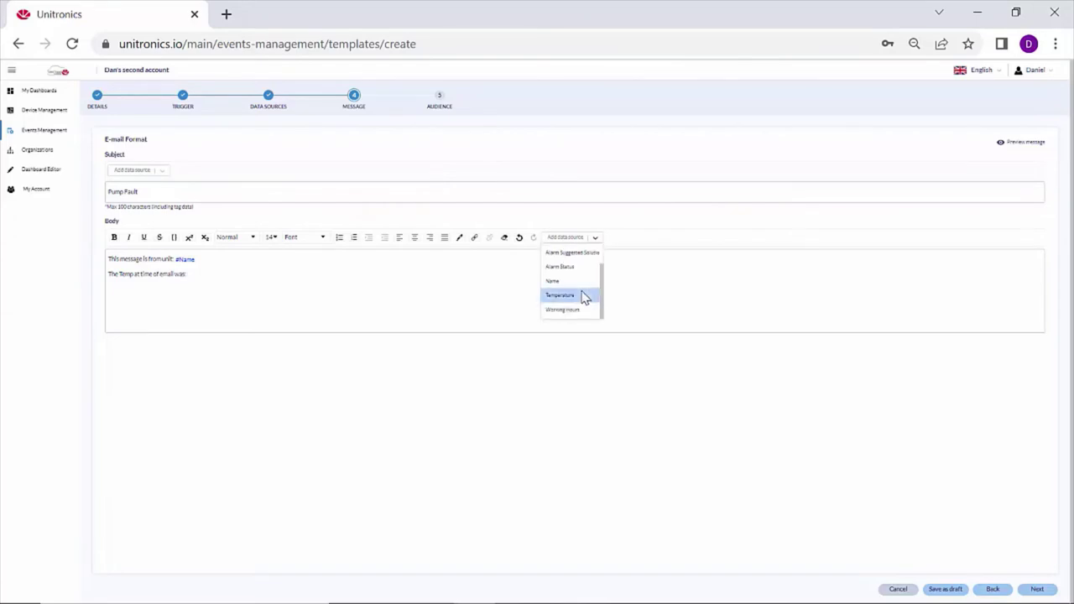
click(579, 296)
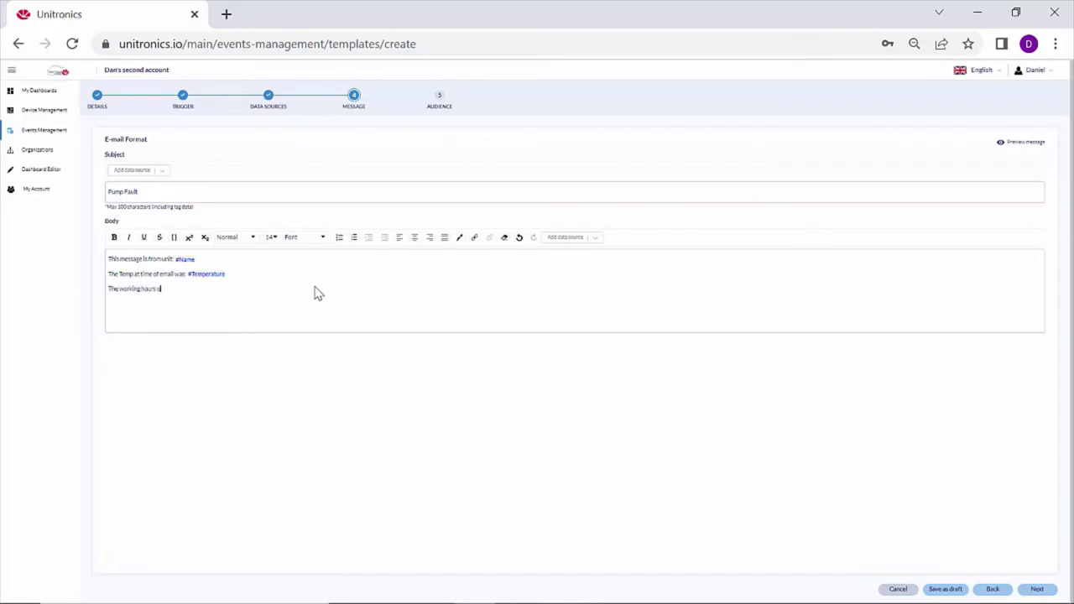
text(f the pump are:)
click(596, 239)
drag(604, 256, 604, 302)
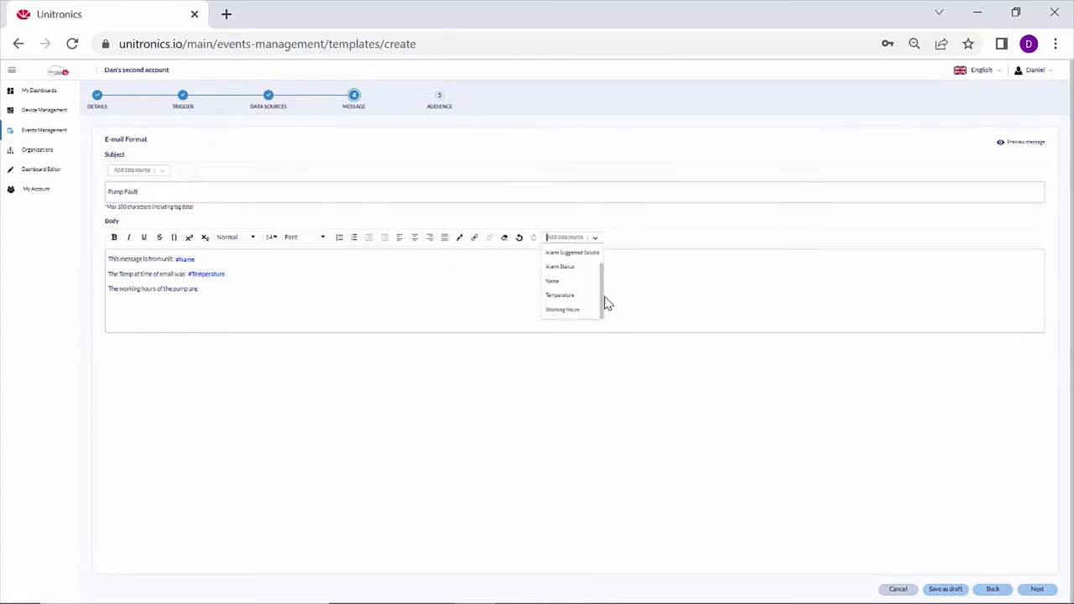
click(581, 309)
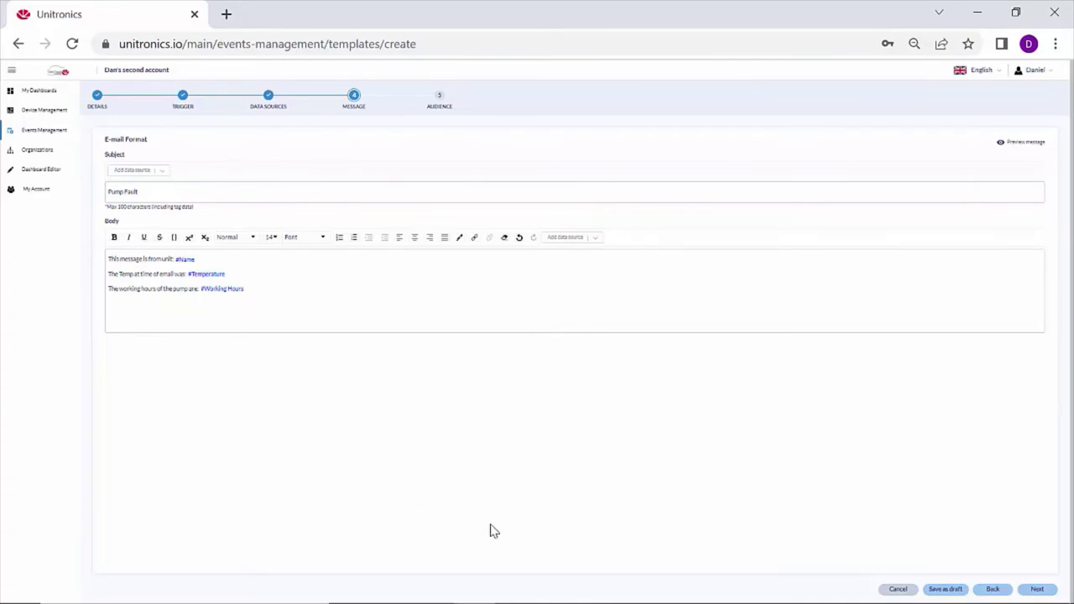
Choose the Admins user group as the audience and finish the Pump Fault template.
click(1037, 589)
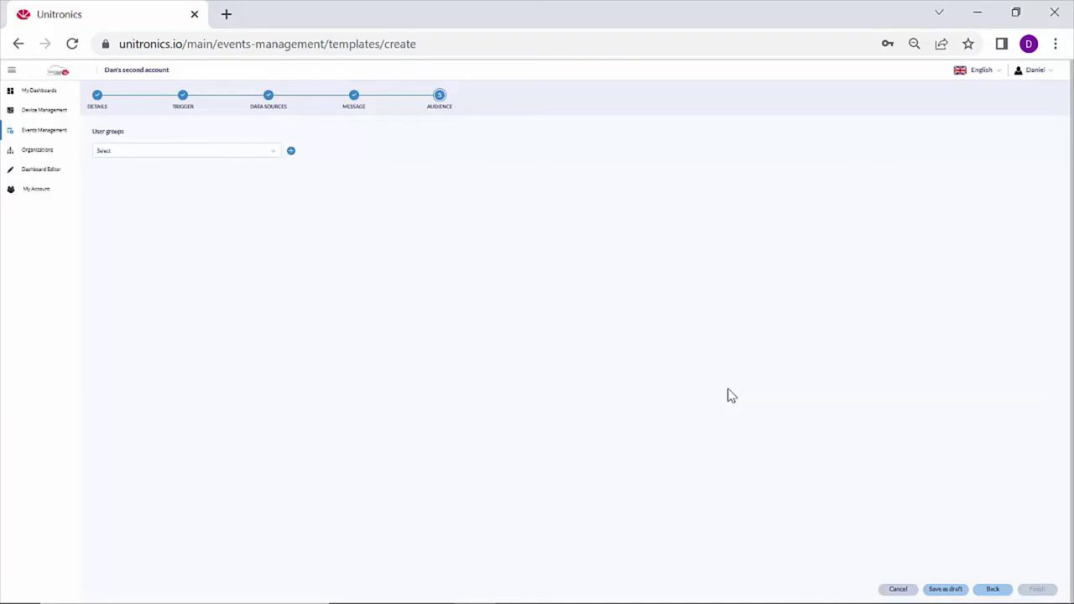
click(273, 154)
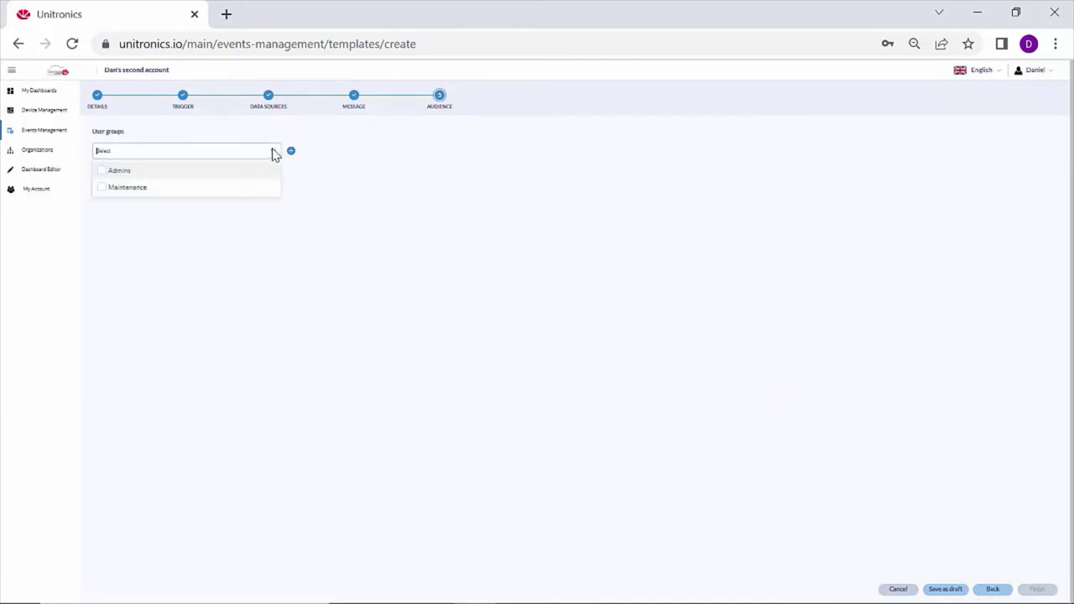
click(403, 225)
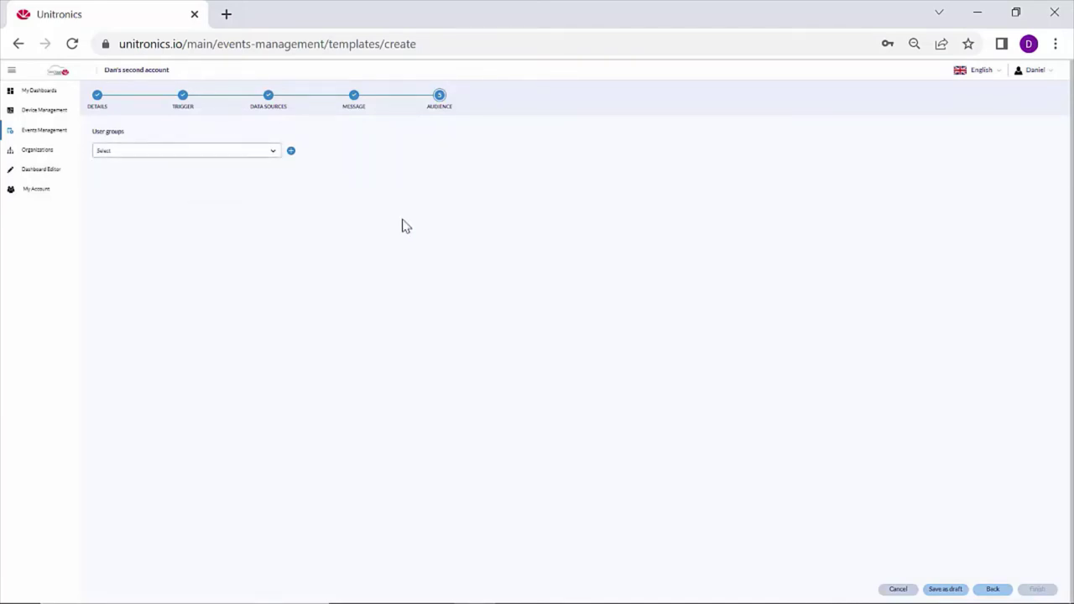
click(275, 155)
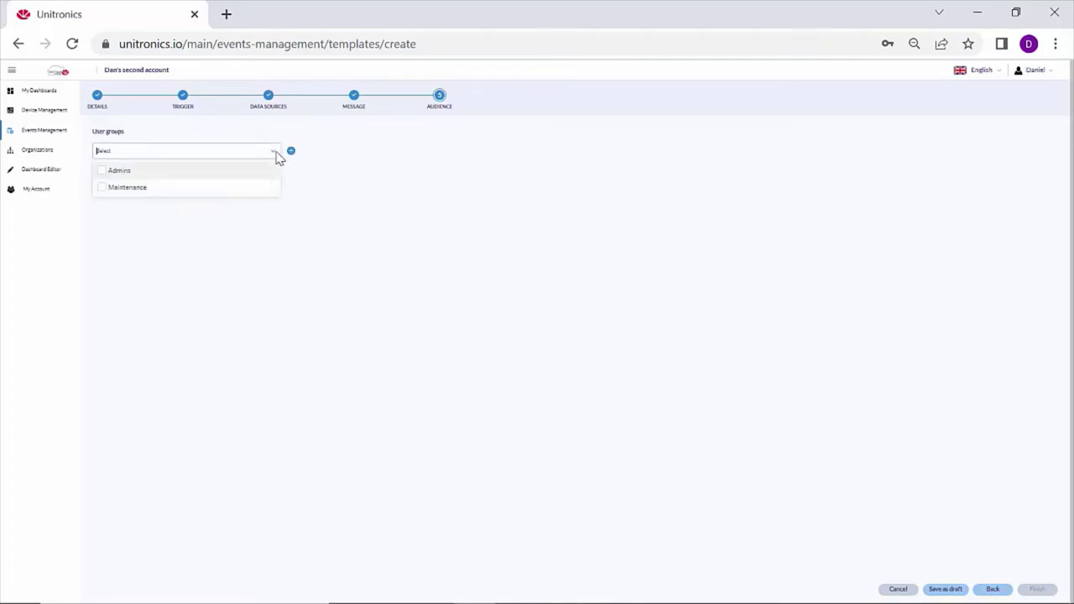
click(103, 174)
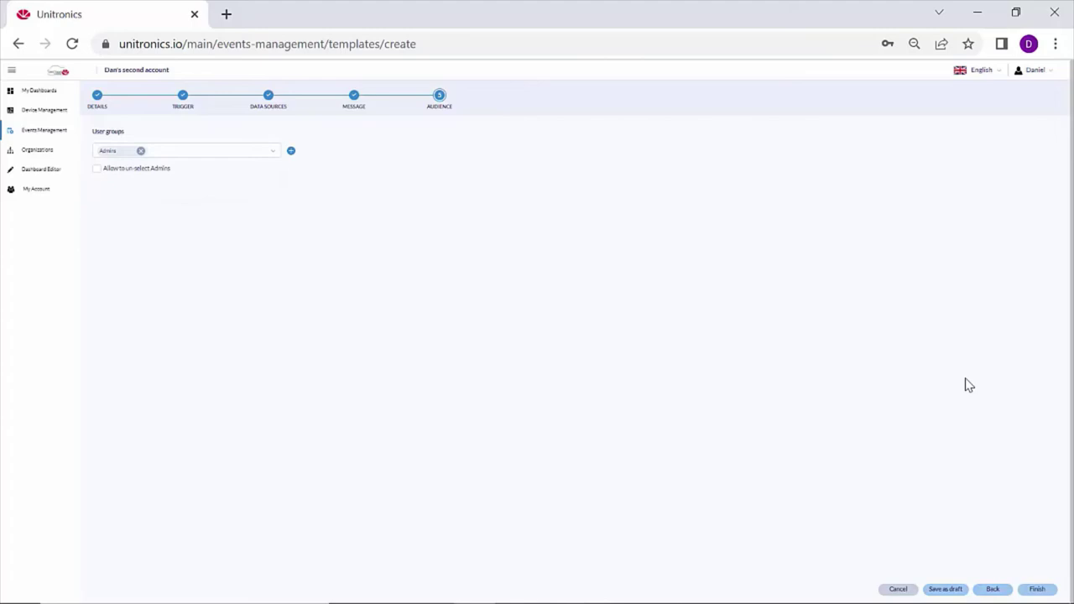
click(1042, 588)
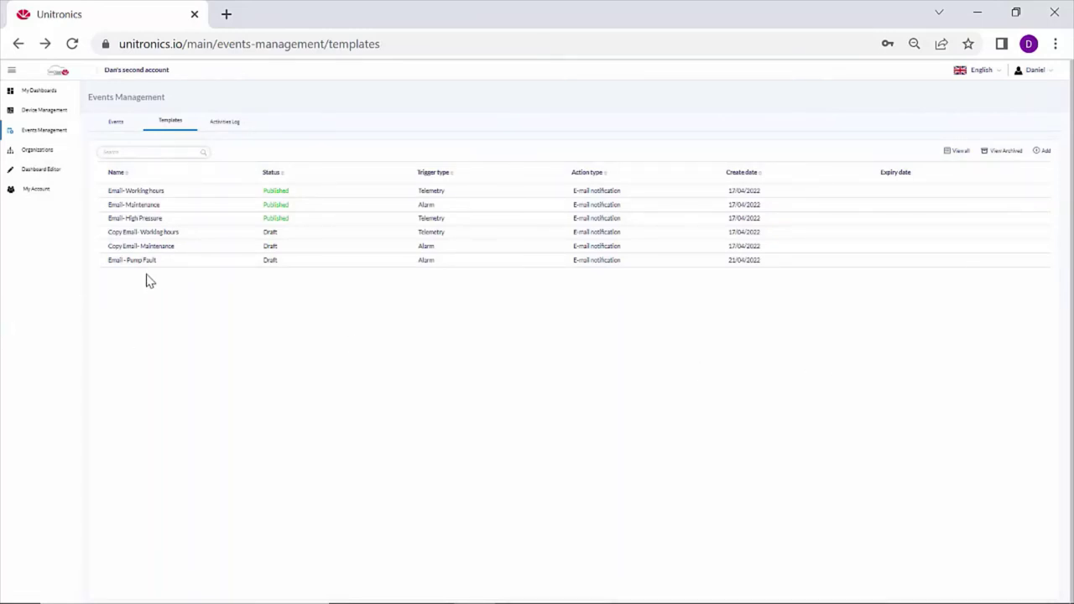
Open the Email - Pump Fault template and preview its e-mail message.
click(272, 262)
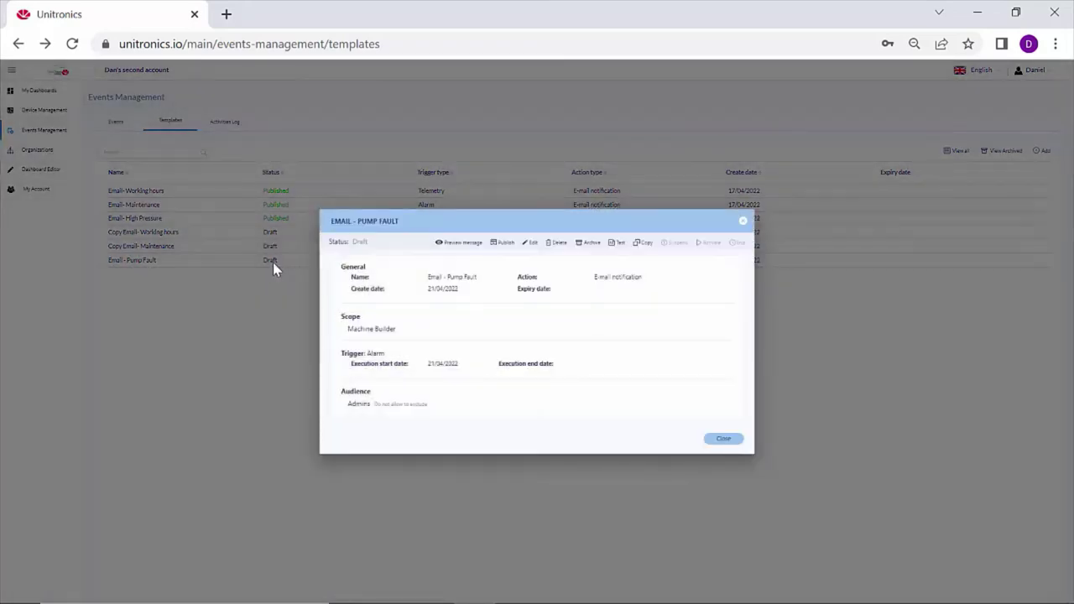
click(459, 243)
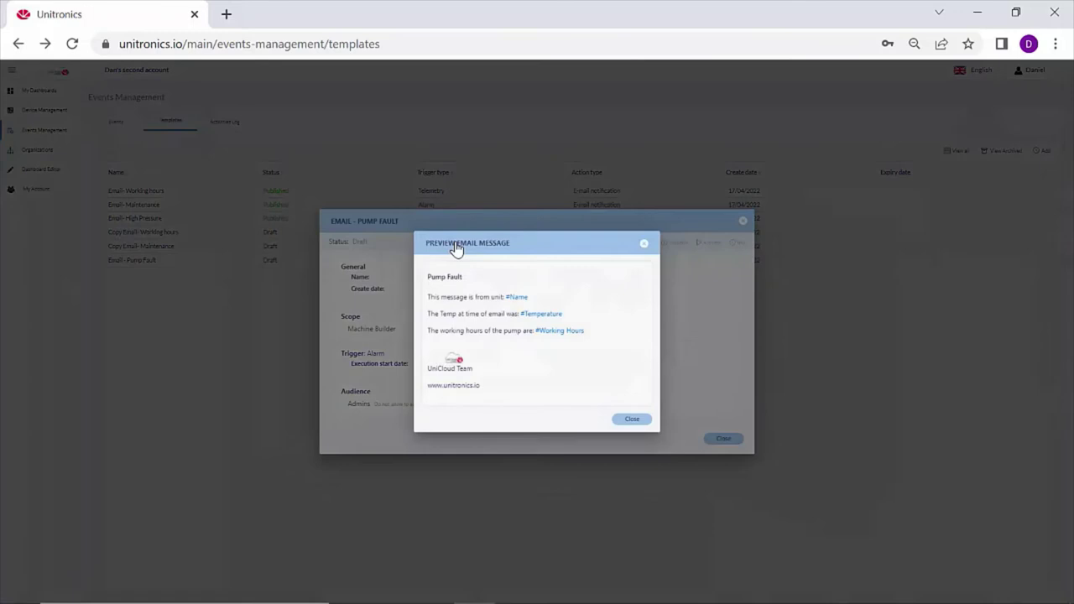
click(632, 421)
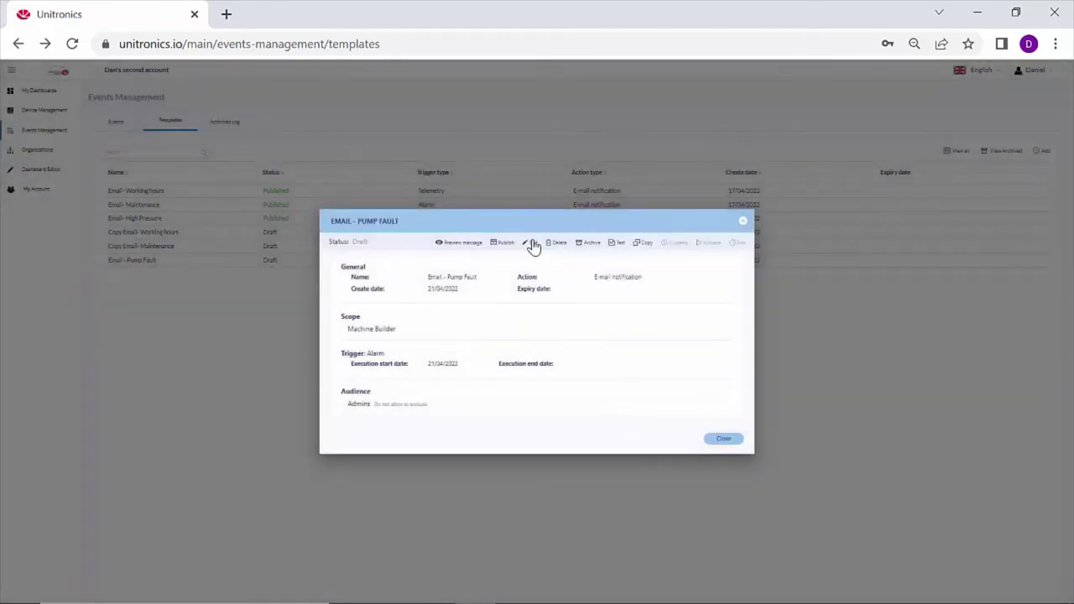
Send a test Email - Pump Fault notification to your own e-mail address, then close the details.
click(616, 244)
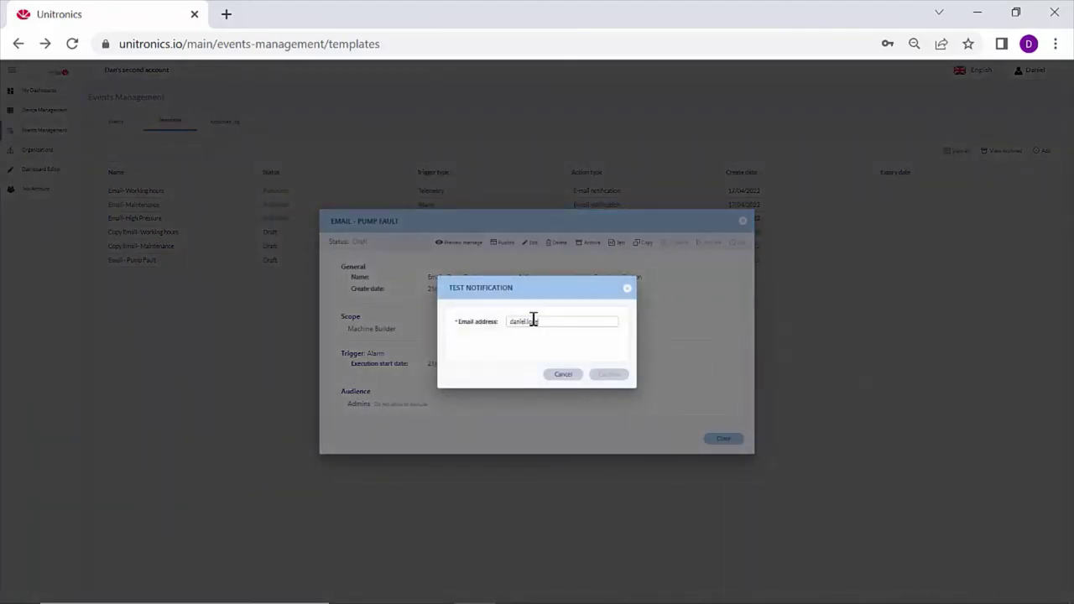
text(@unitronics.com)
click(612, 375)
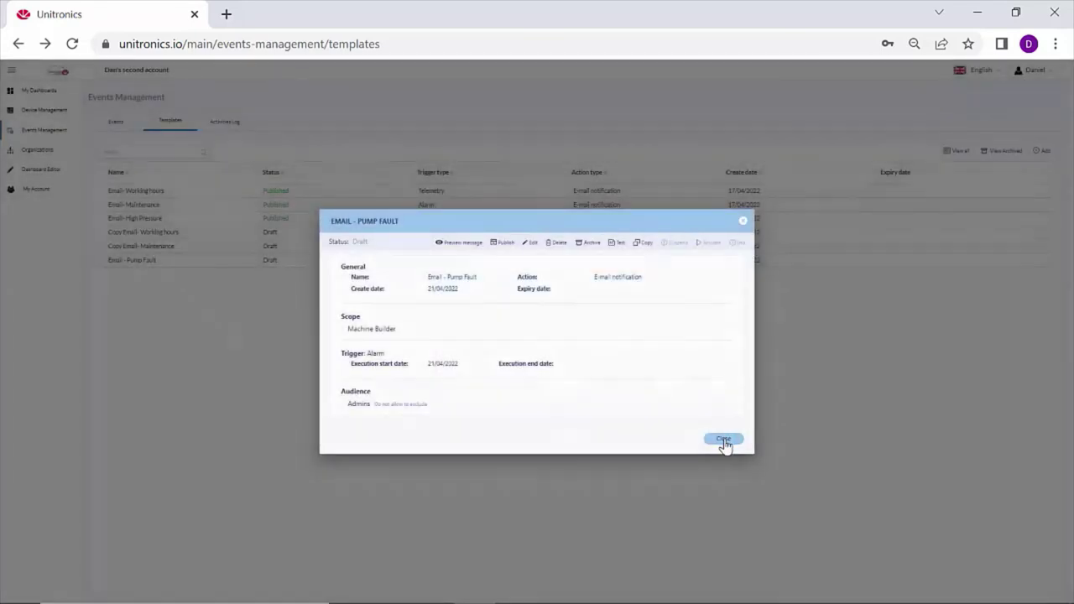
click(724, 441)
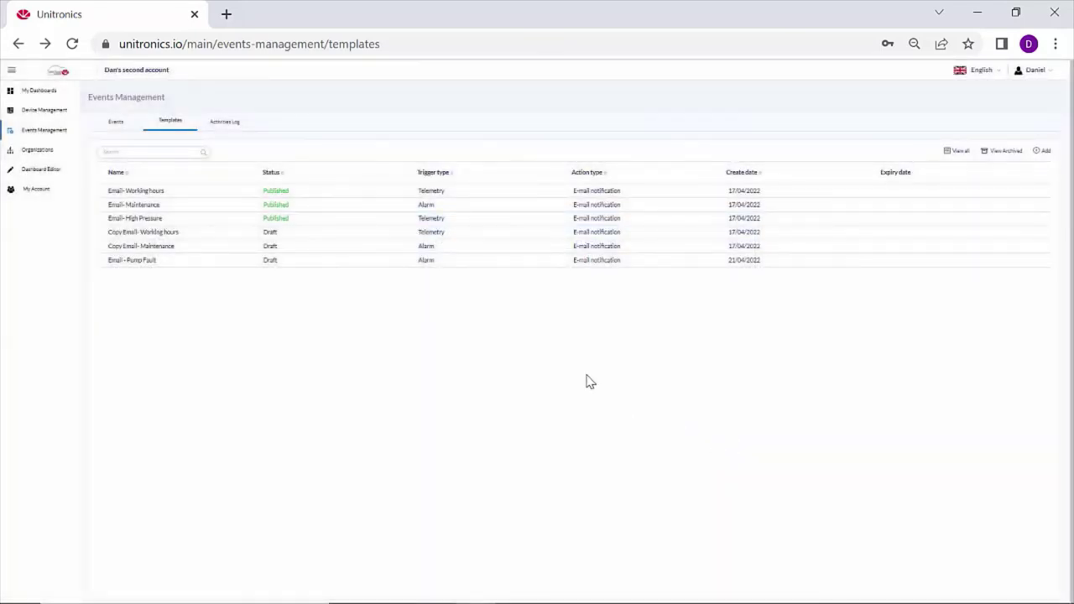
Switch to the Activities Log to see sent event notifications.
click(232, 130)
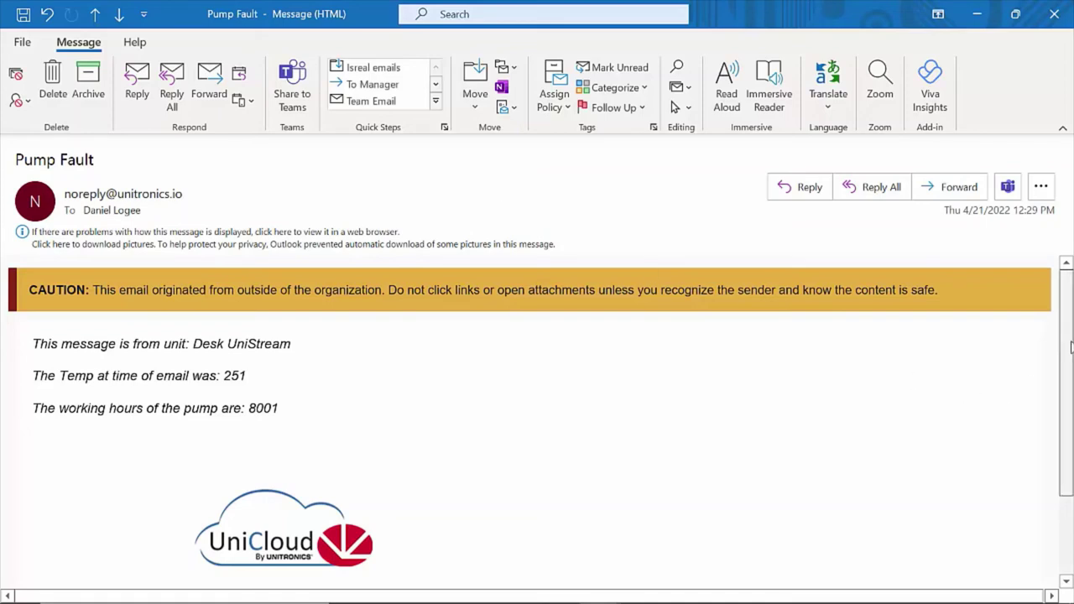
scroll(1071, 394, down, 2)
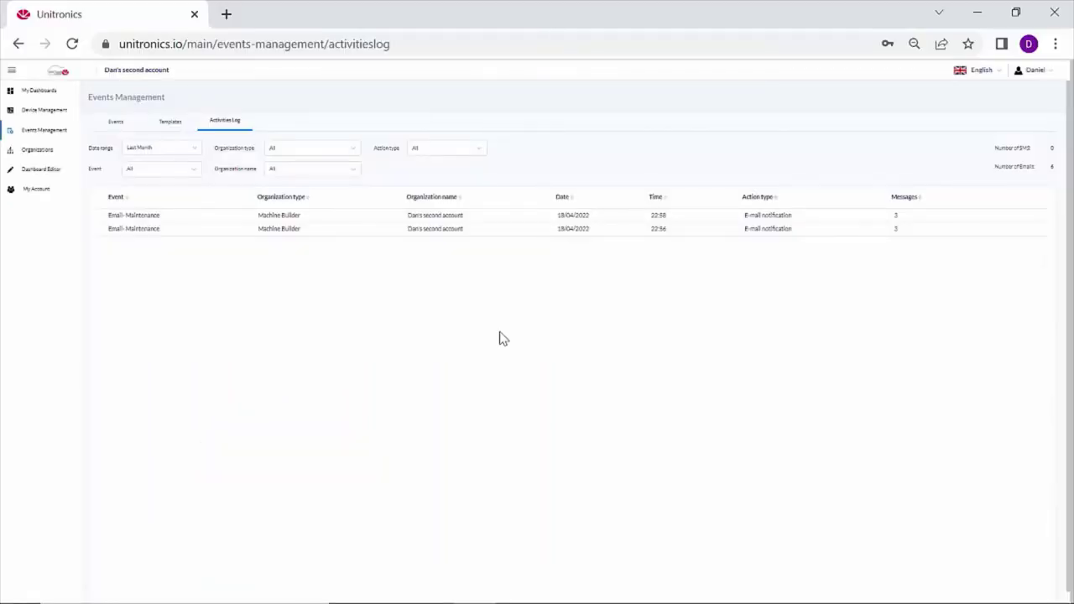
Publish Email - Pump Fault and check it is listed among the active events.
click(168, 123)
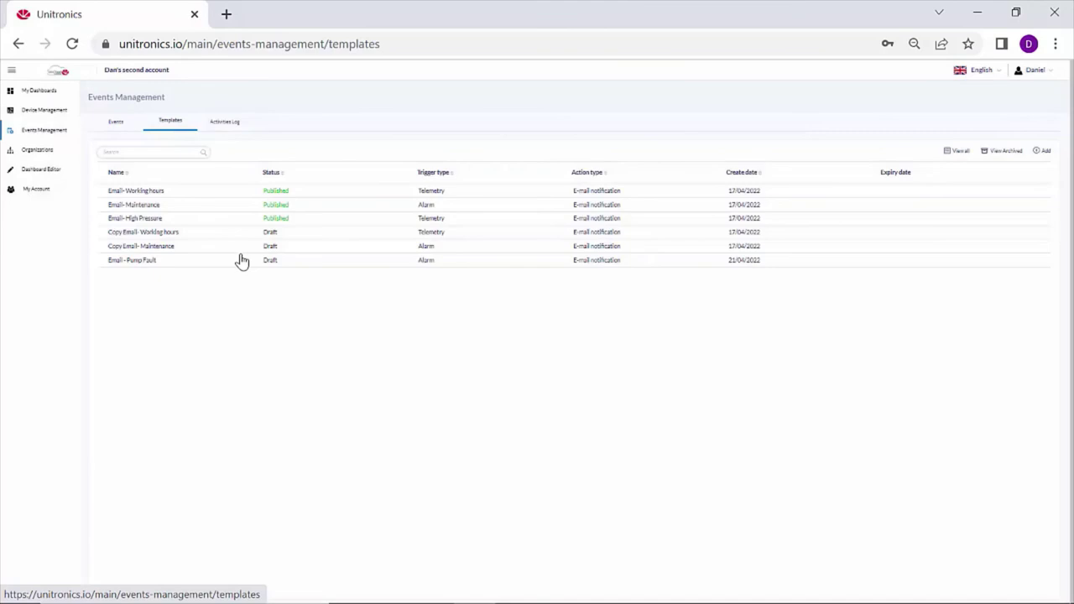
click(144, 262)
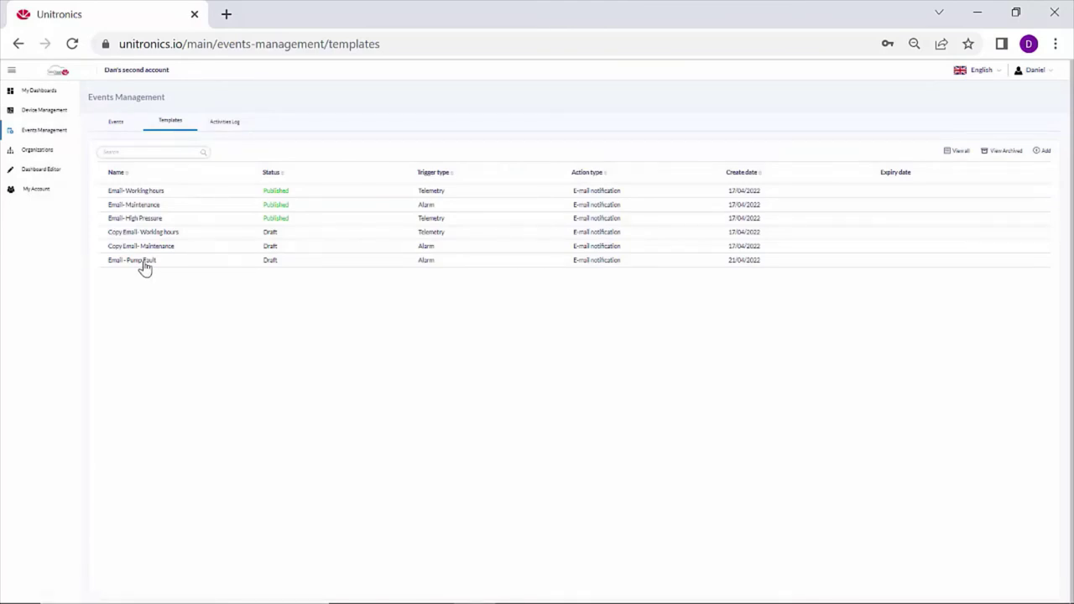
click(506, 243)
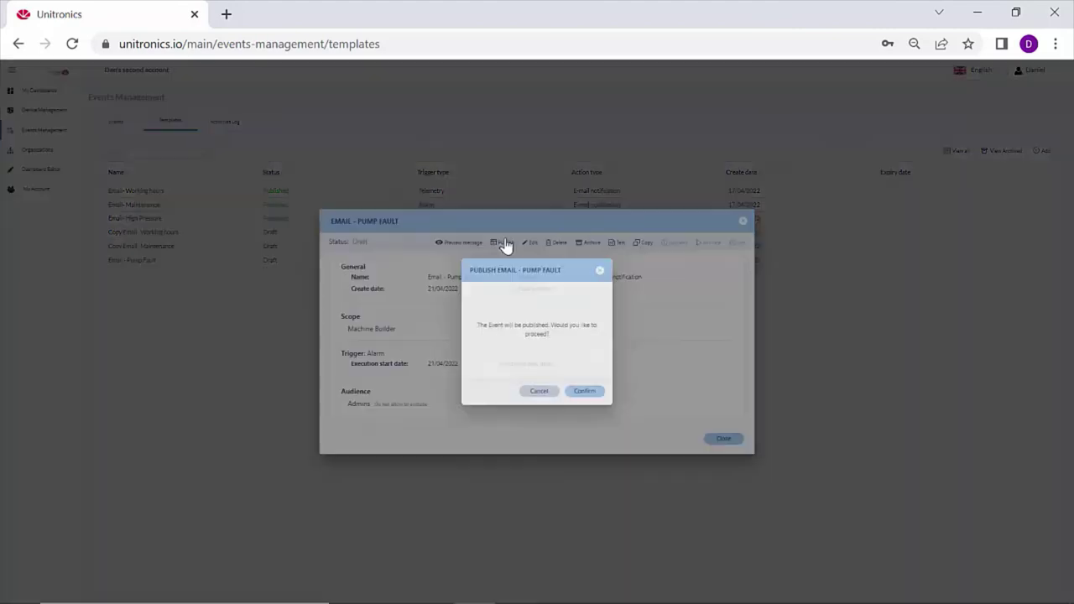
click(590, 394)
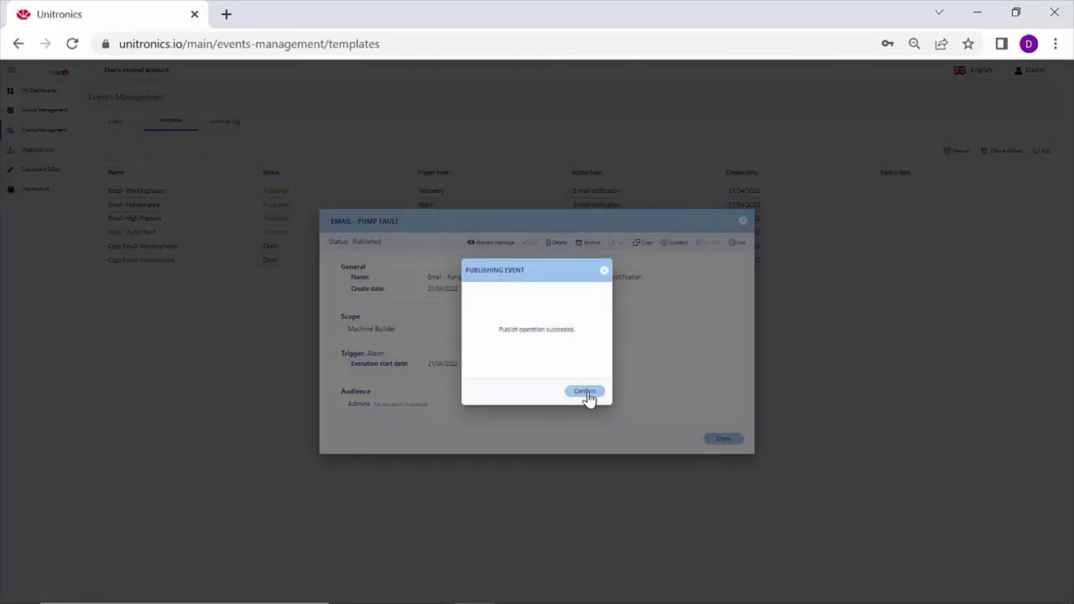
click(585, 392)
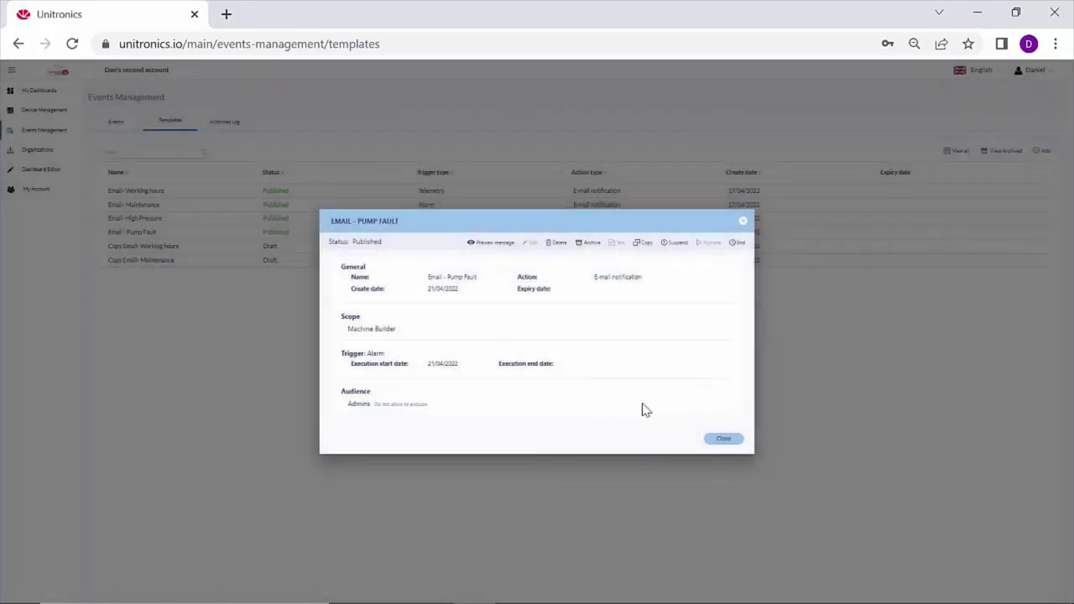
click(721, 438)
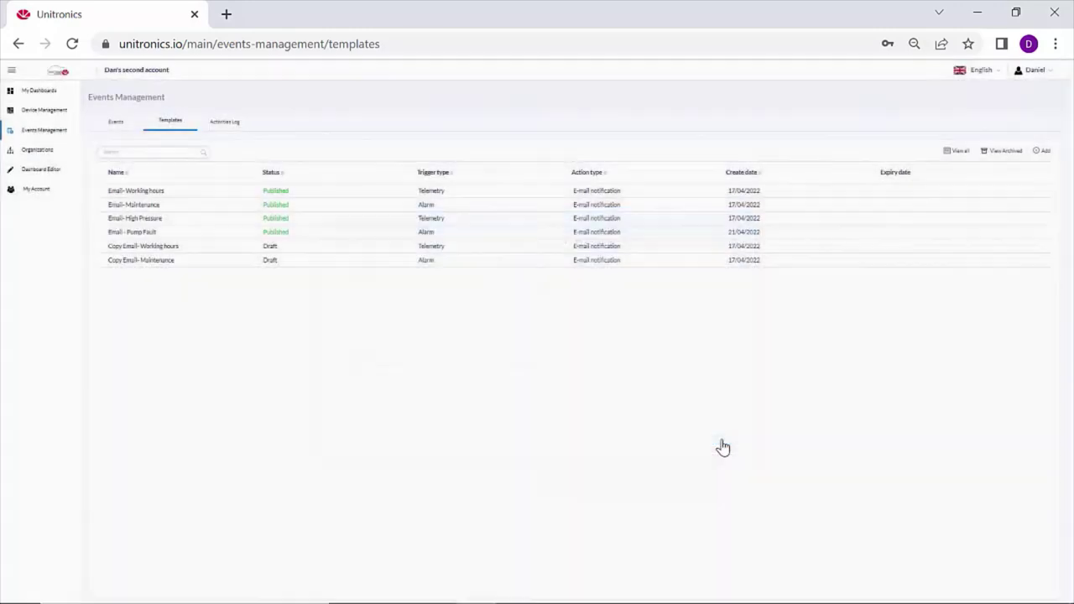
click(117, 125)
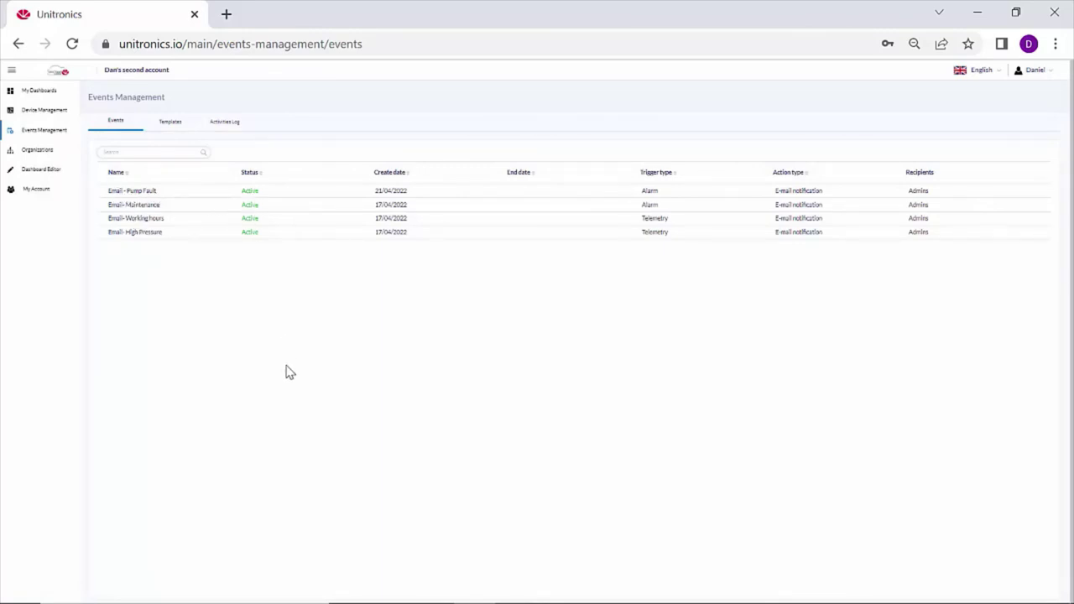
Edit the Copy Email- Working hours template and go to its Trigger step.
click(170, 130)
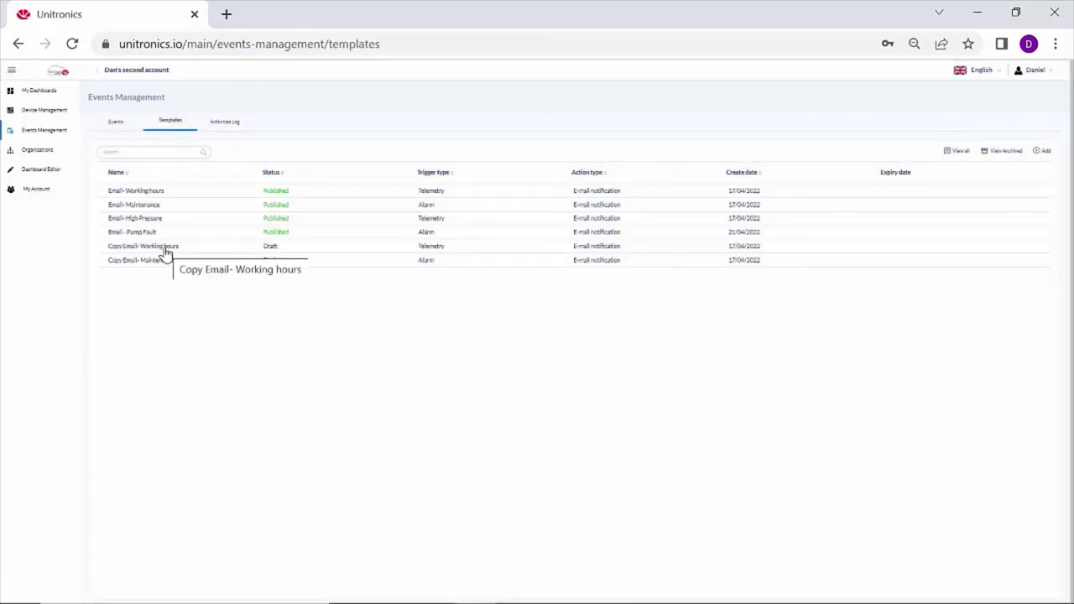
click(164, 251)
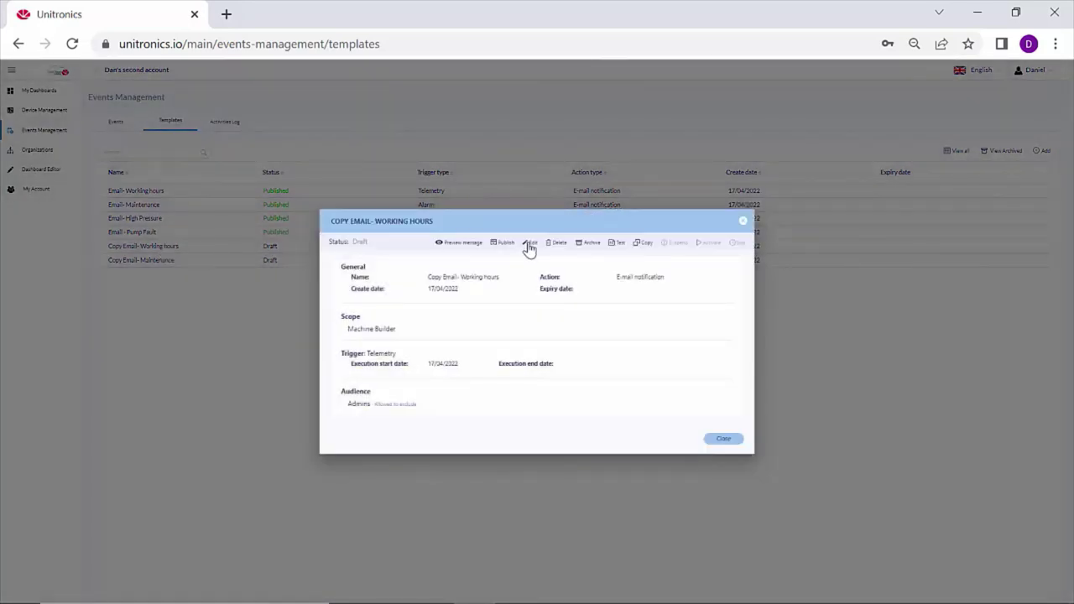
click(528, 244)
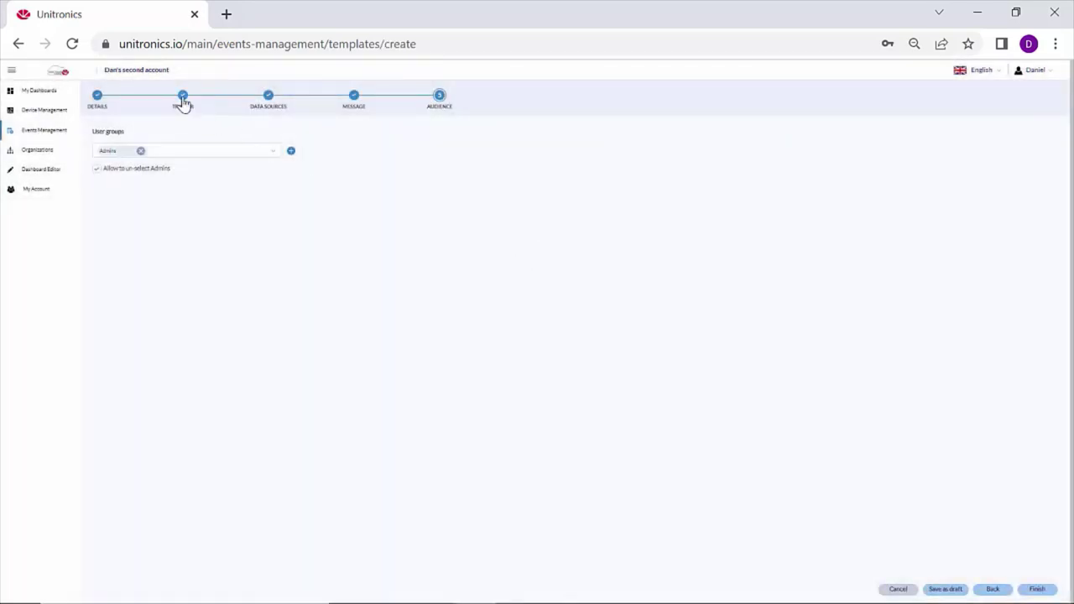
click(182, 98)
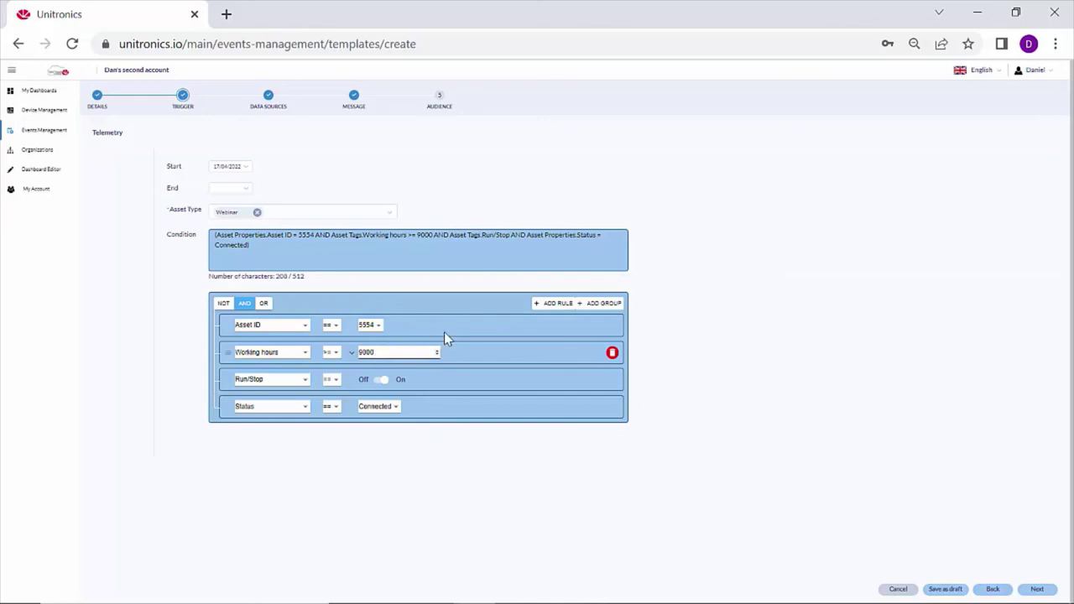
Add a fifth trigger rule: Pressure > 500.
click(557, 303)
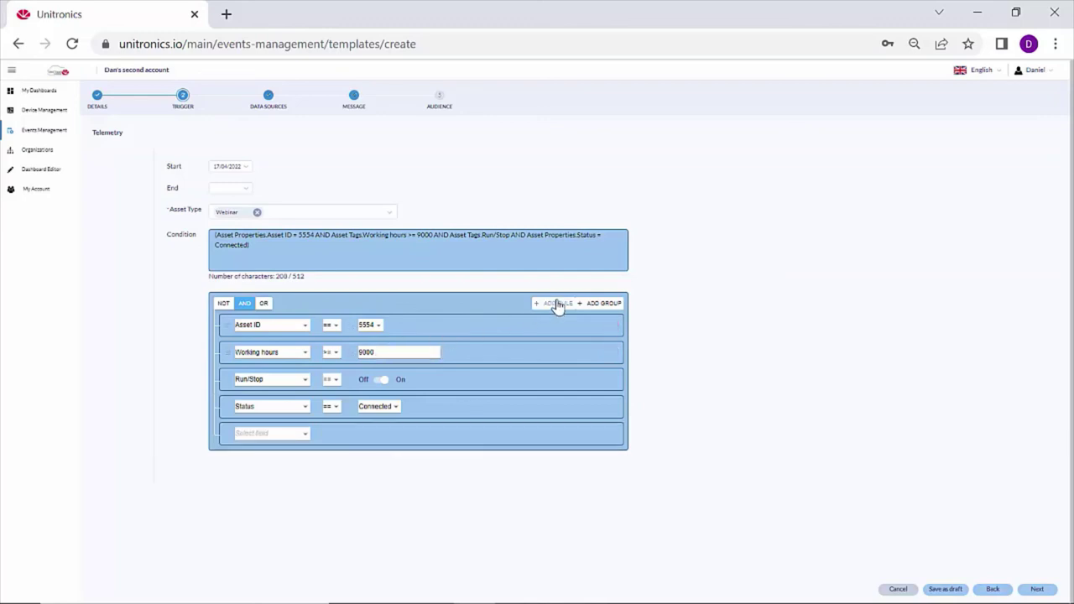
click(304, 434)
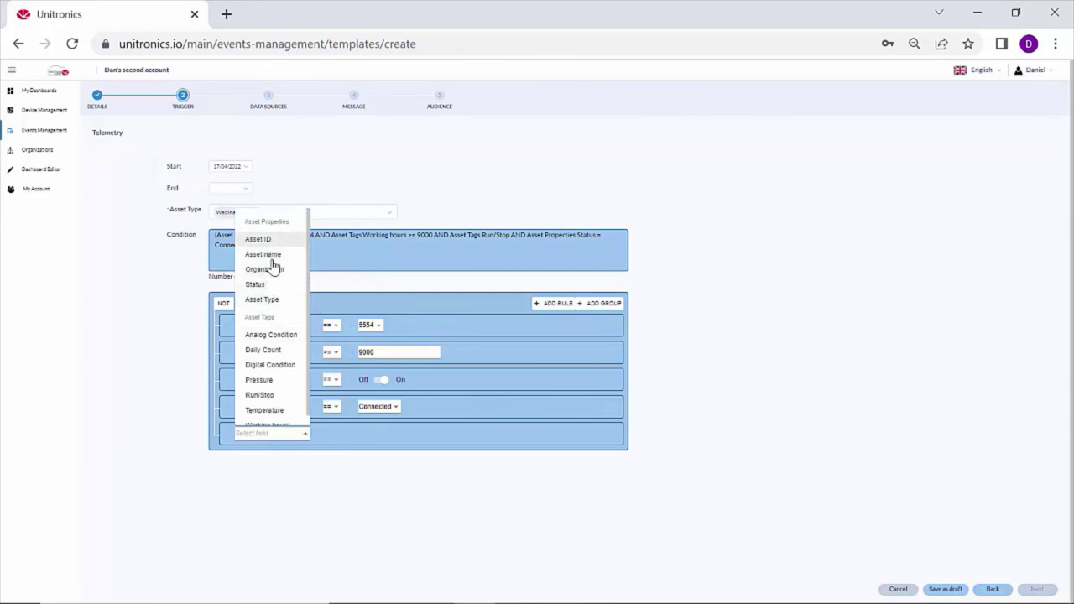
drag(309, 271, 307, 292)
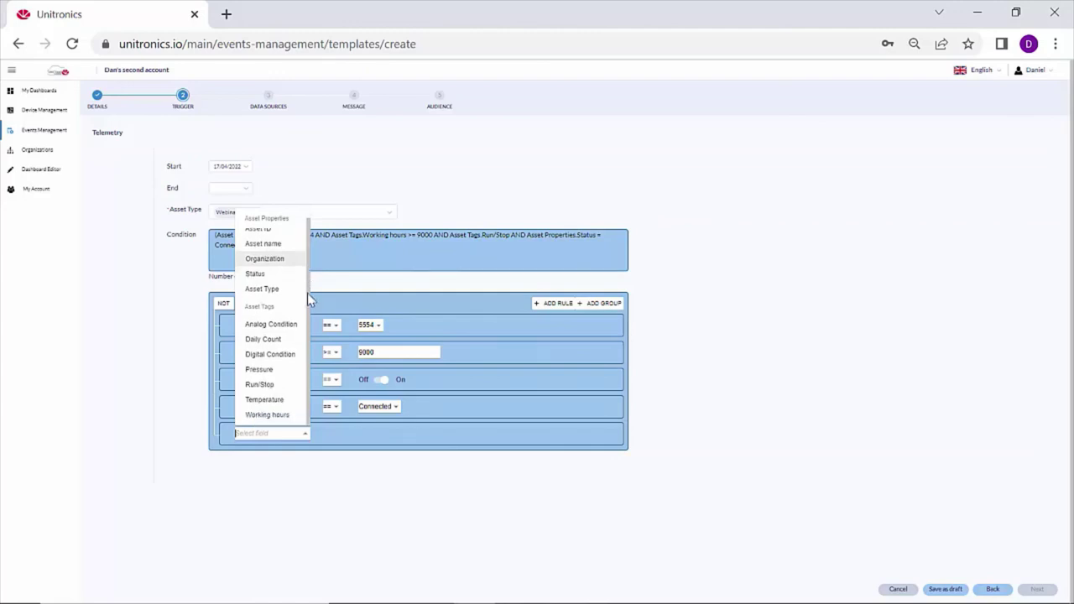
click(266, 373)
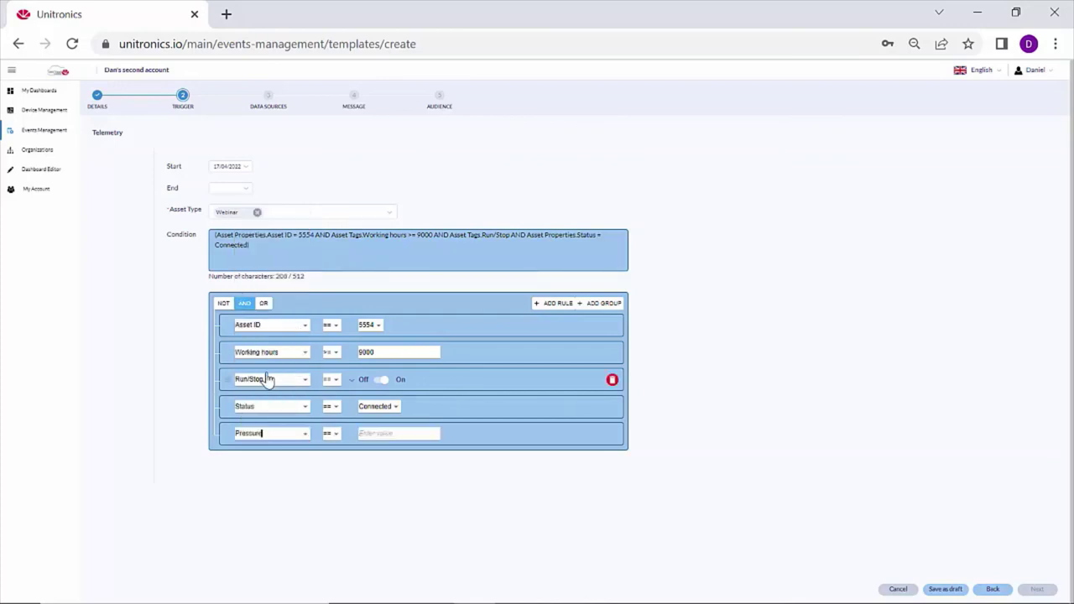
click(364, 433)
text(500)
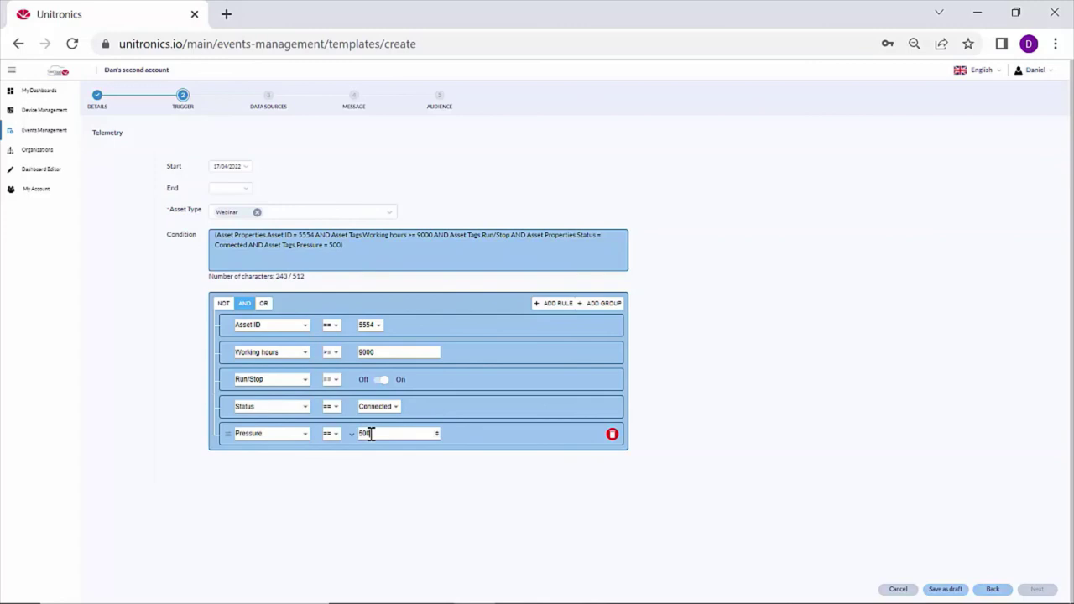
click(332, 433)
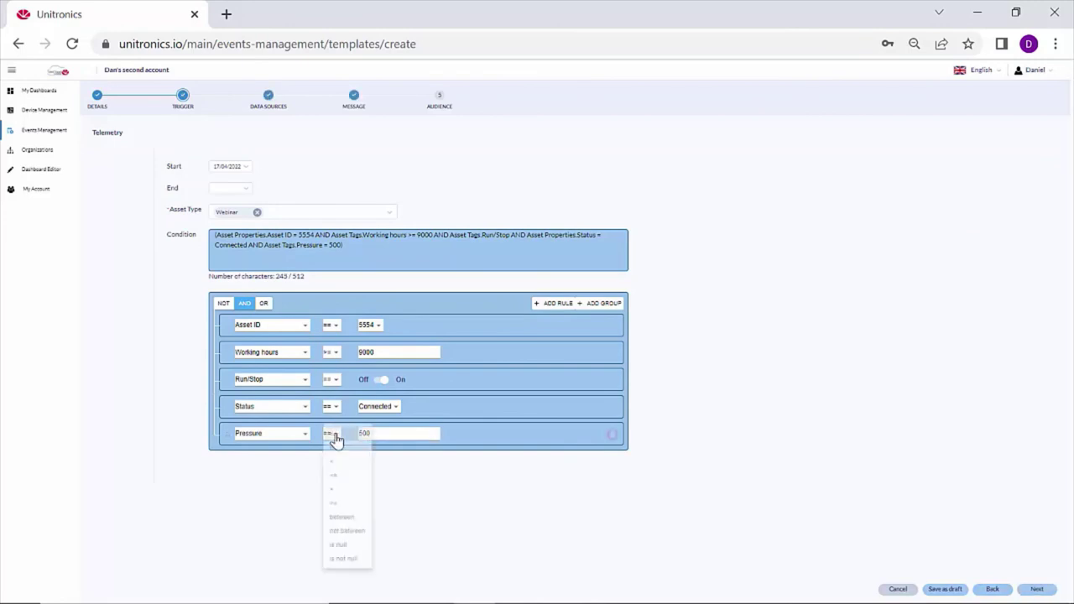
click(335, 495)
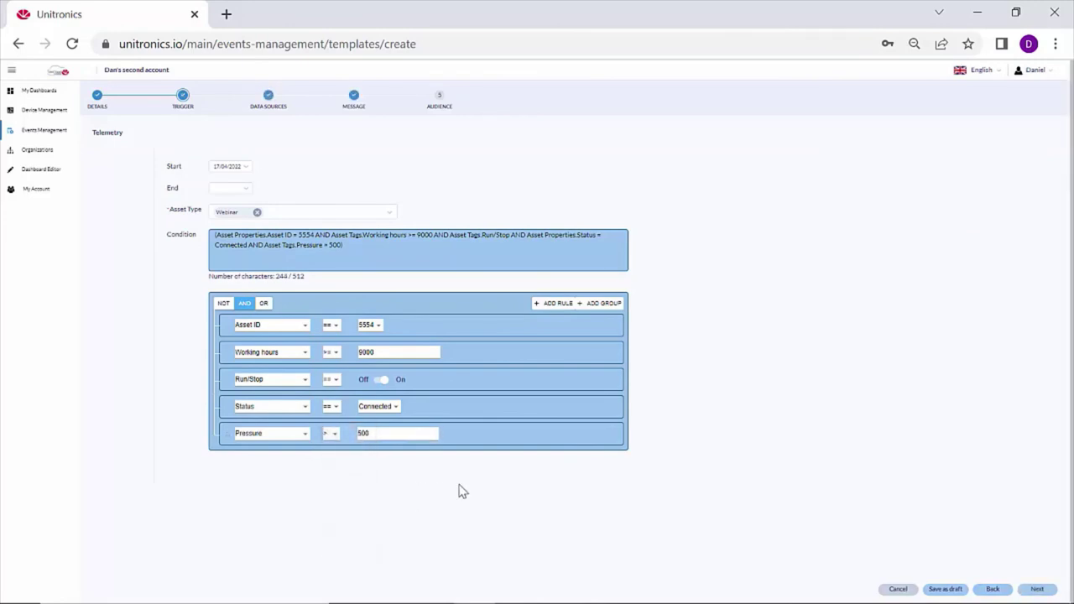